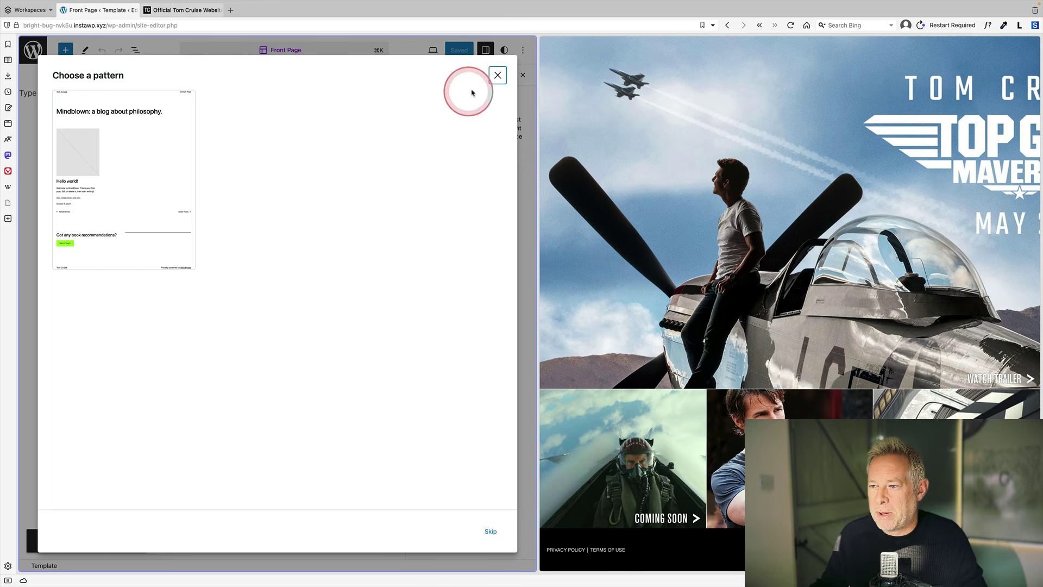
- Skip the starter pattern, insert a Post Content block in the Front Page template and save the template
click(494, 79)
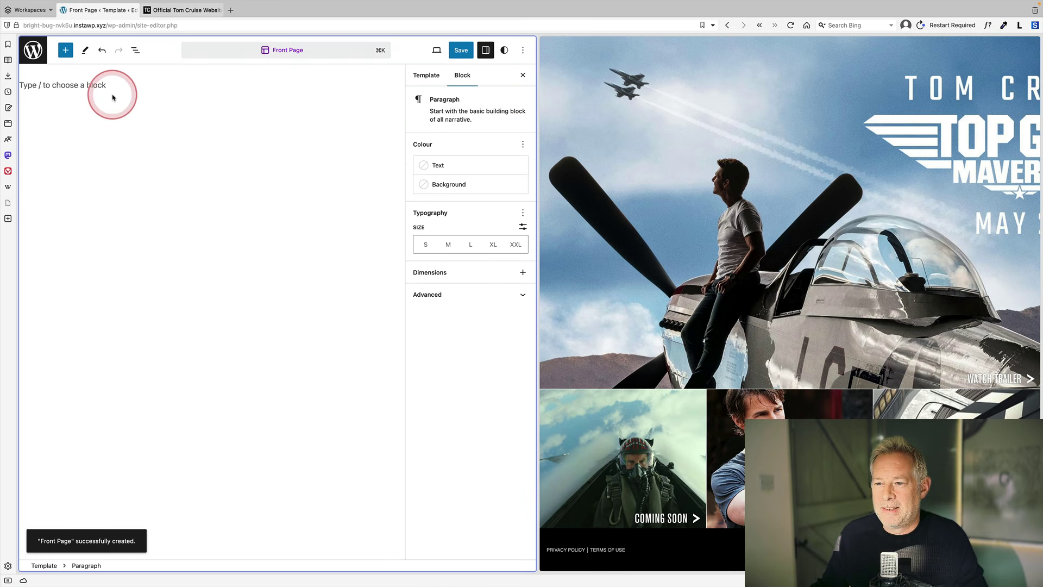
text(/post)
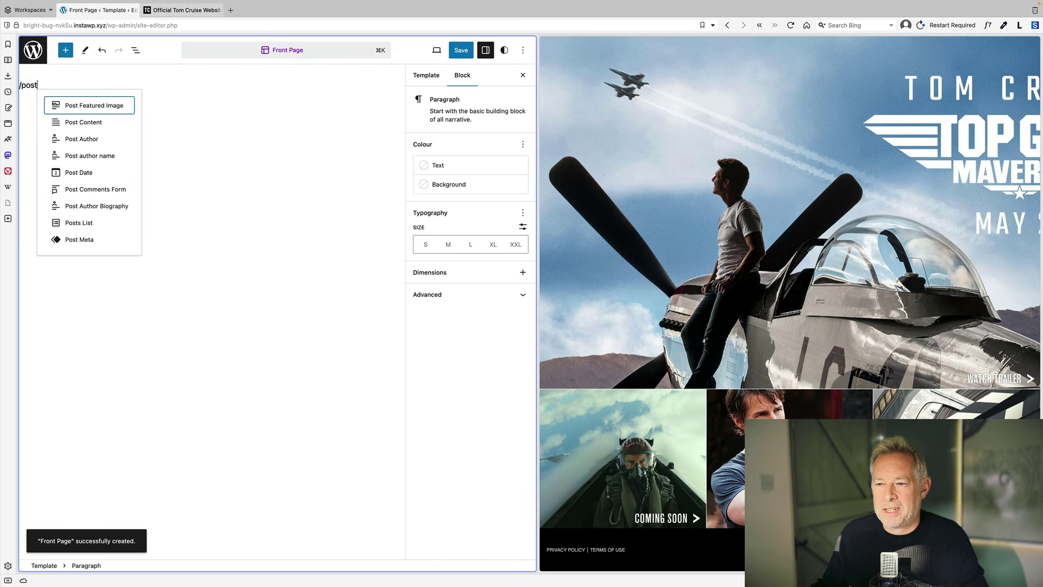
click(104, 122)
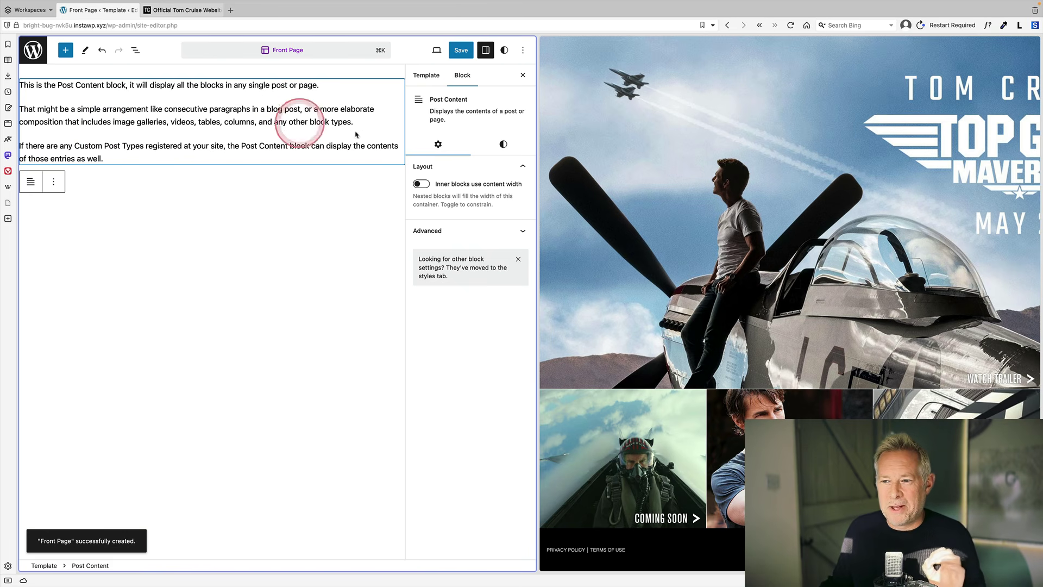
click(461, 54)
click(458, 44)
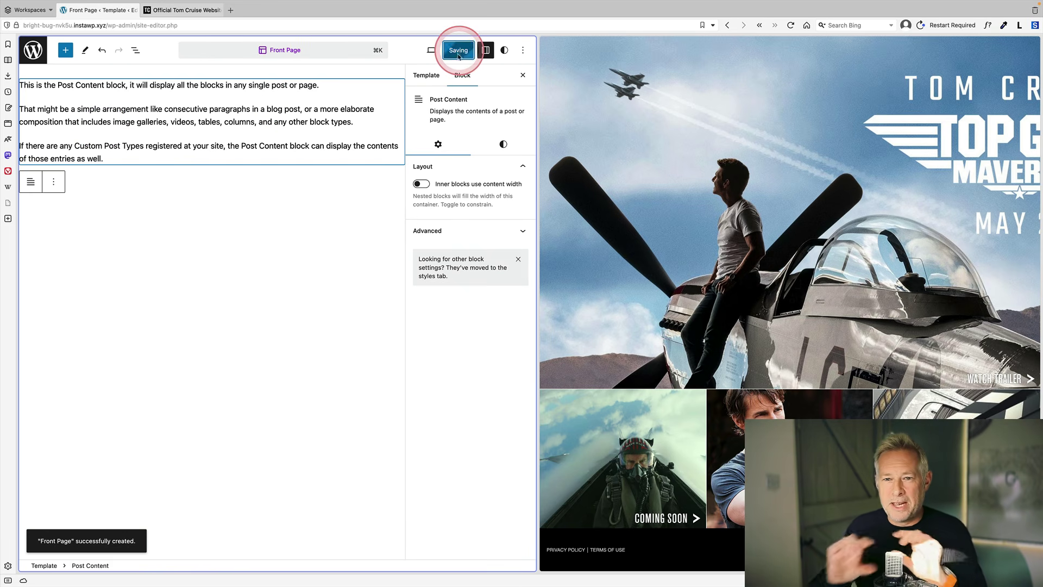
- Return to the dashboard and create a new page titled Home
click(108, 88)
click(33, 50)
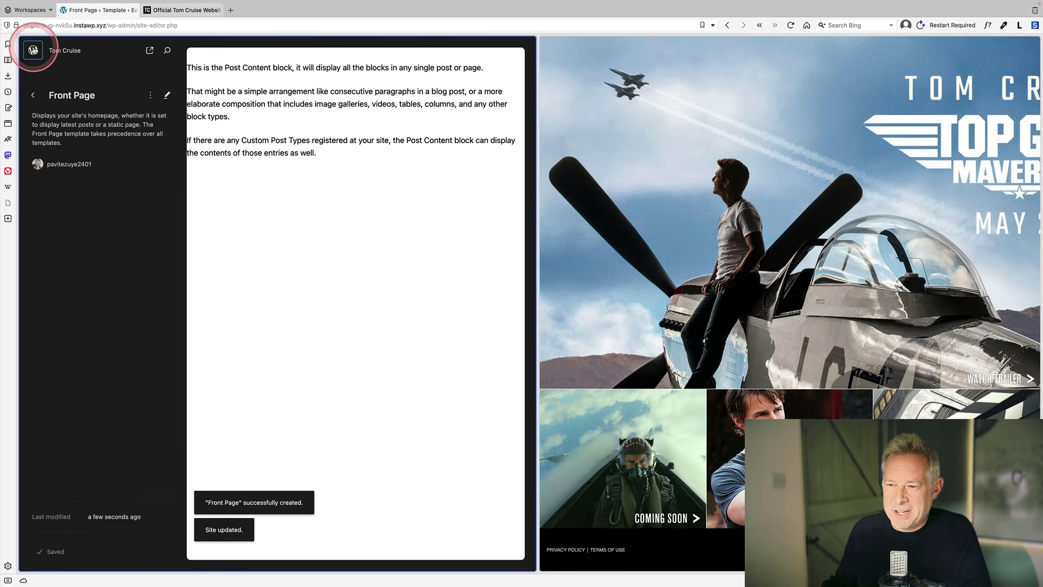
click(33, 50)
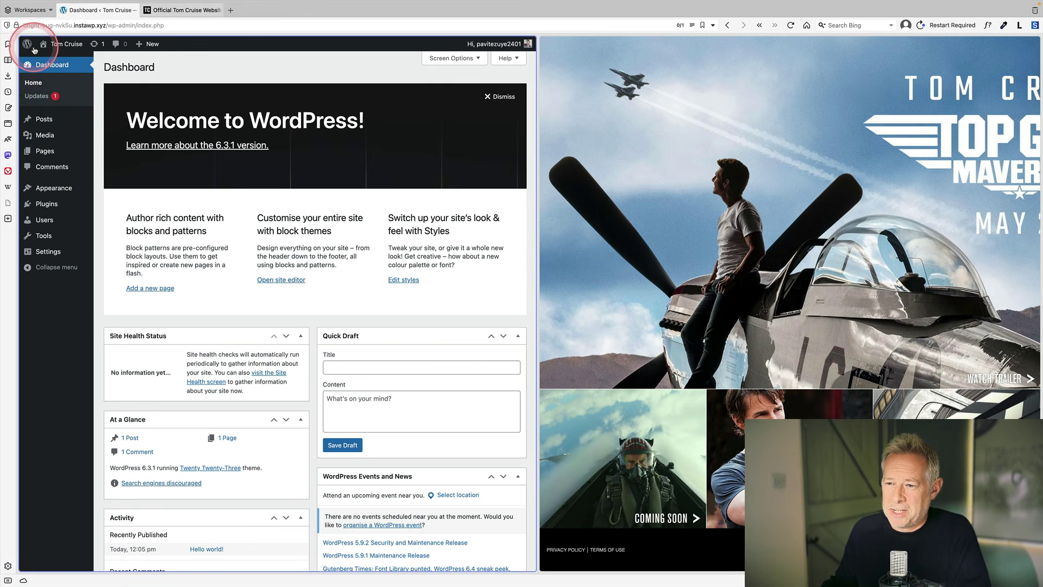
mouse_move(45, 151)
click(112, 163)
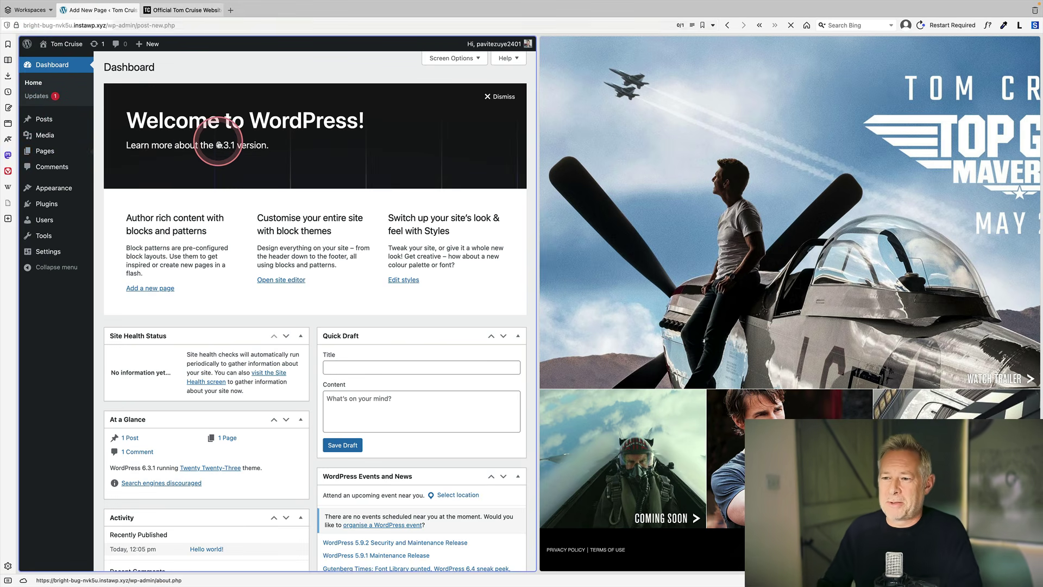
text(Home)
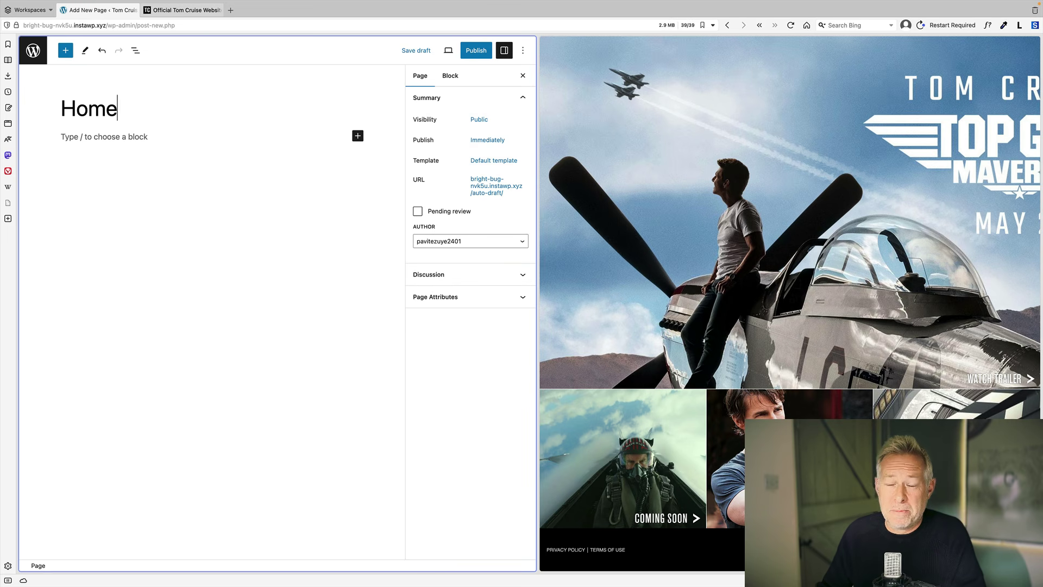
- Insert a Cover block in the page body, using tom-hero.jpeg from the media library
click(181, 138)
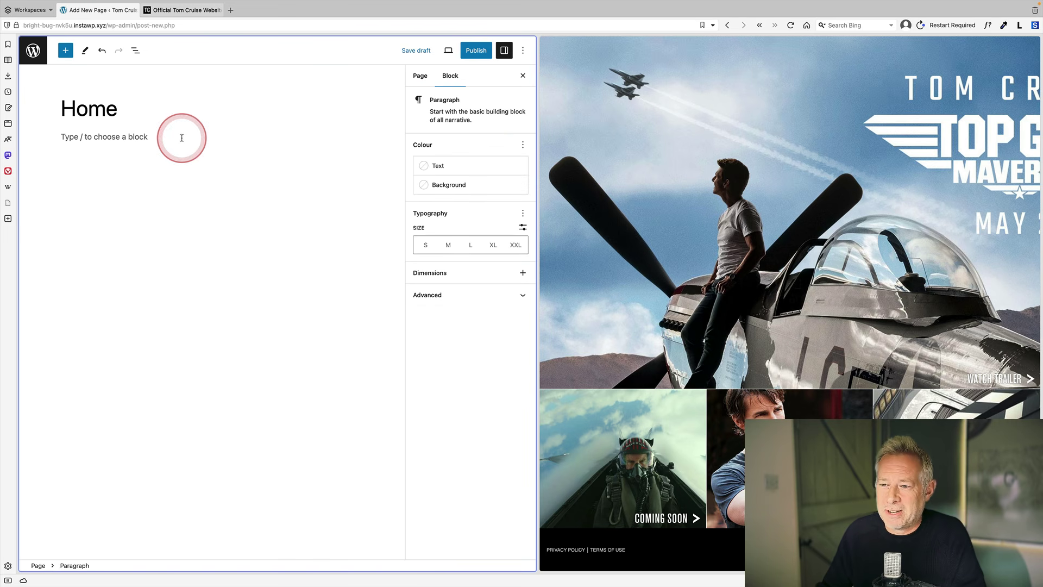
text(/cover)
key(Return)
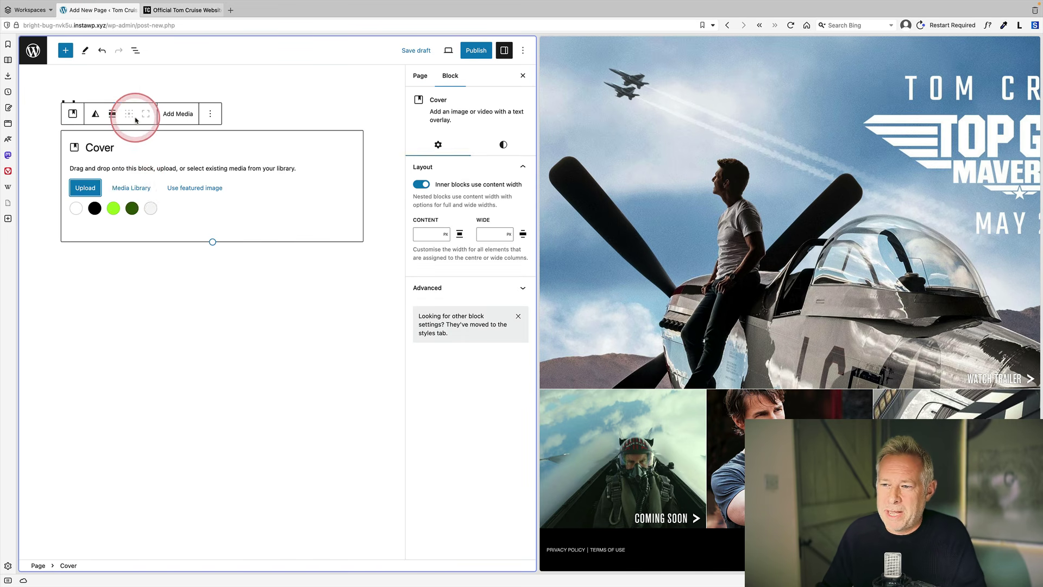
click(136, 188)
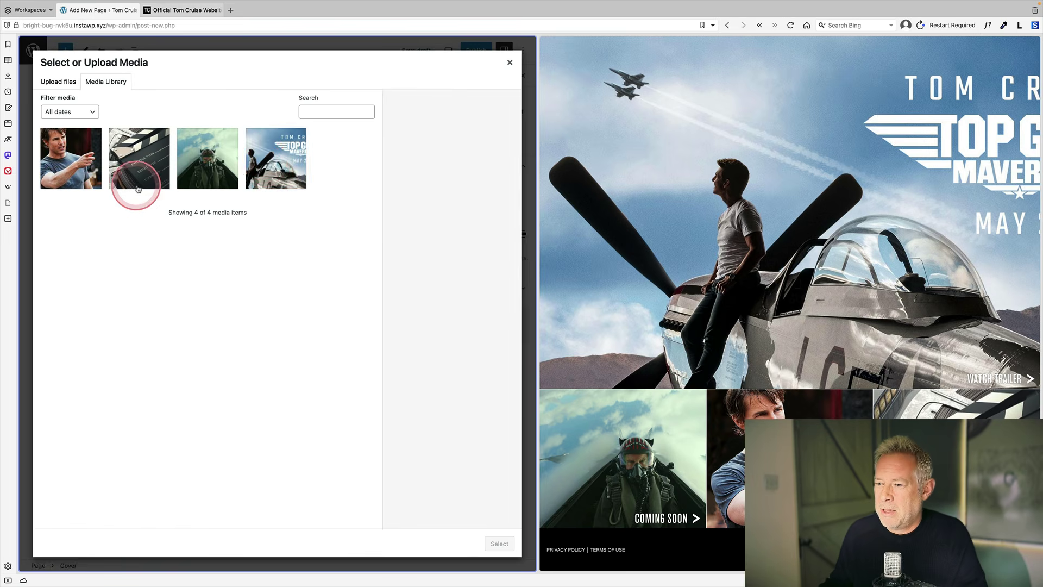
click(298, 173)
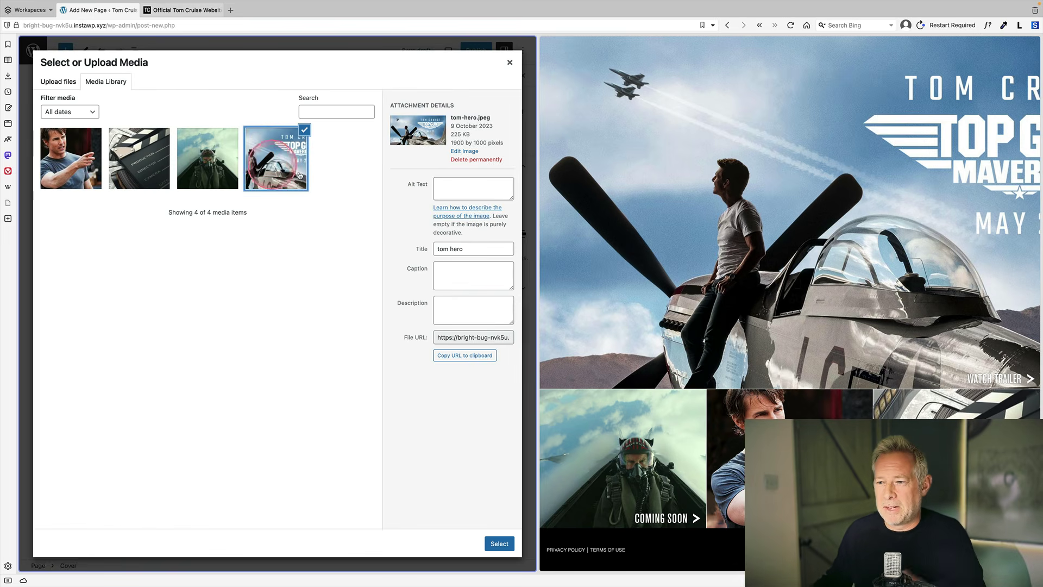
click(498, 544)
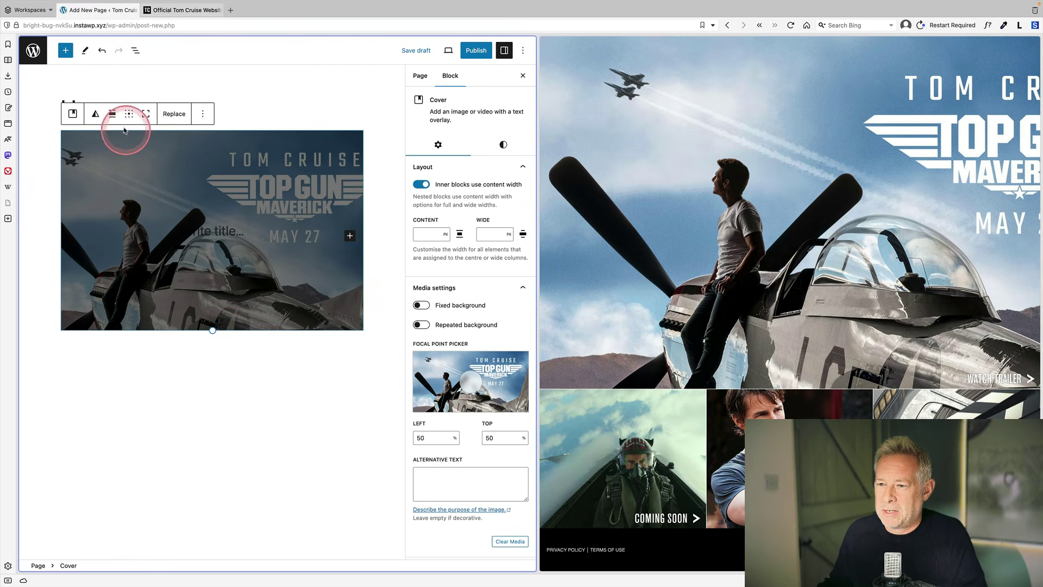
- Make the cover full width and increase its height to about 643 px
click(112, 114)
click(128, 170)
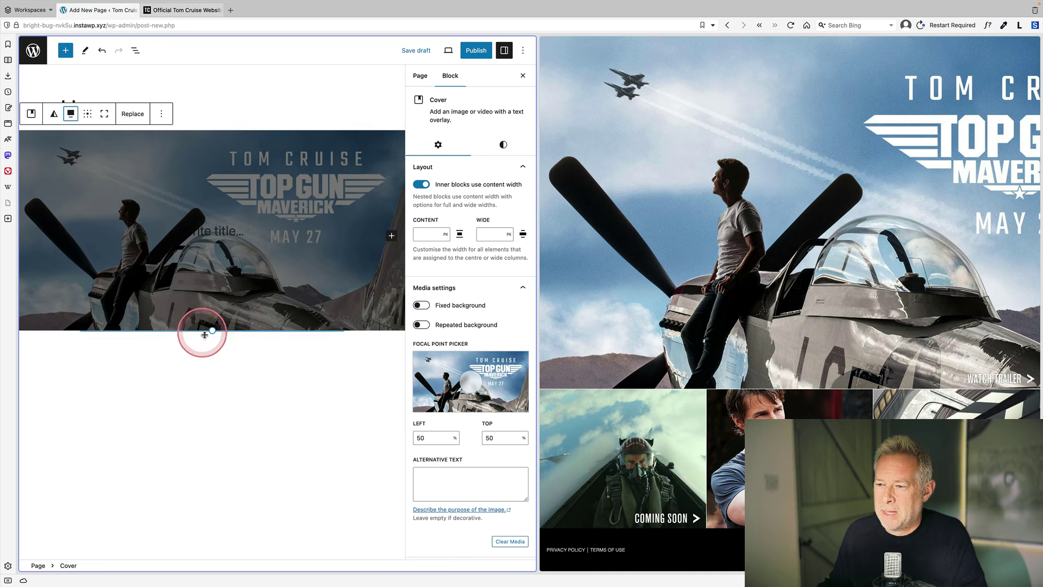
drag(213, 330, 217, 432)
- Enter WATCH TRAILER as the cover's text and place it in the image's bottom-right corner
click(219, 280)
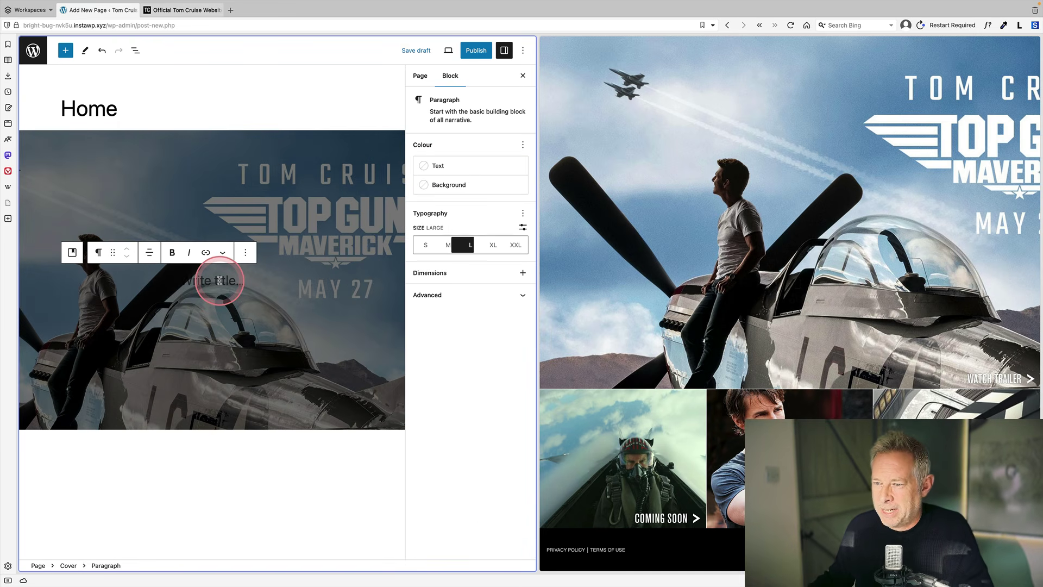
text(WATCH TRAILER)
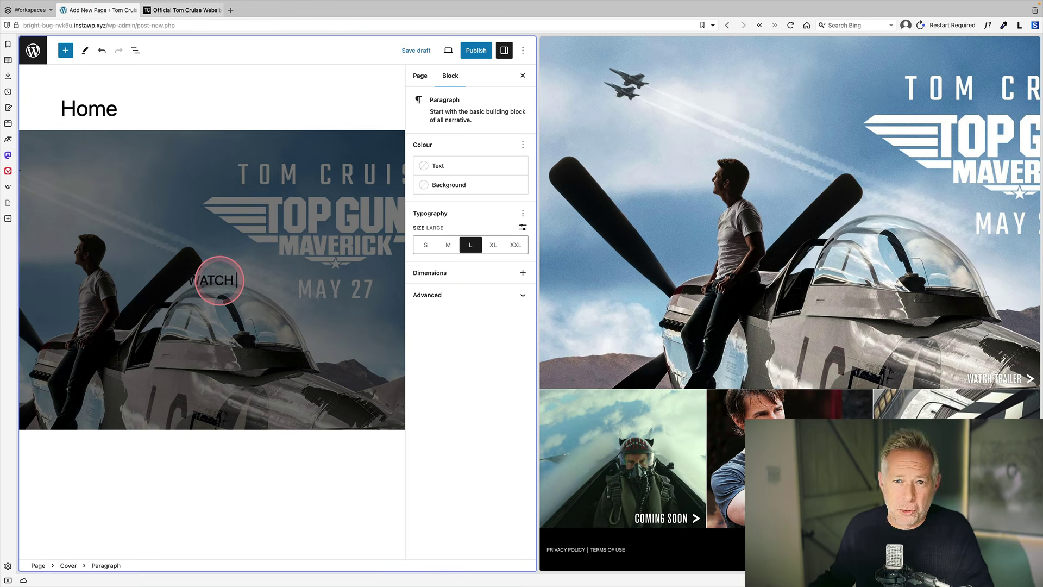
click(191, 160)
click(88, 113)
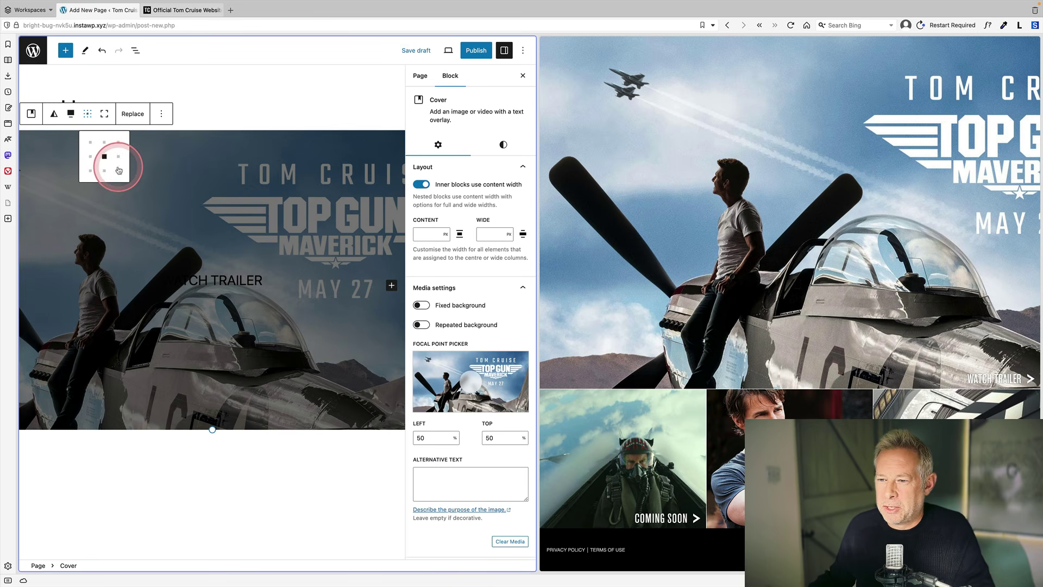
- Colour the WATCH TRAILER text white and set the cover's overlay opacity to 0
click(320, 413)
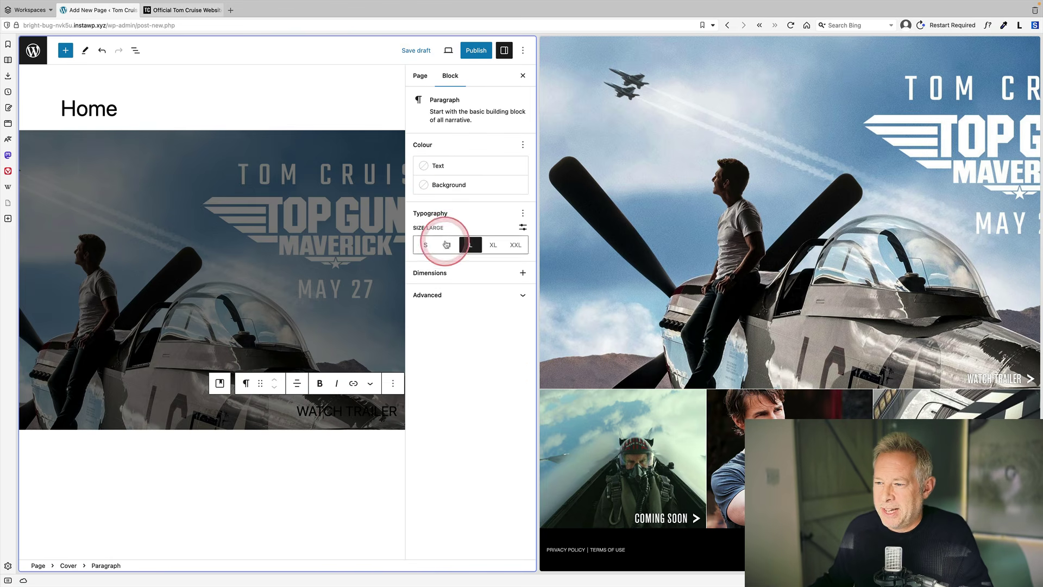
click(496, 172)
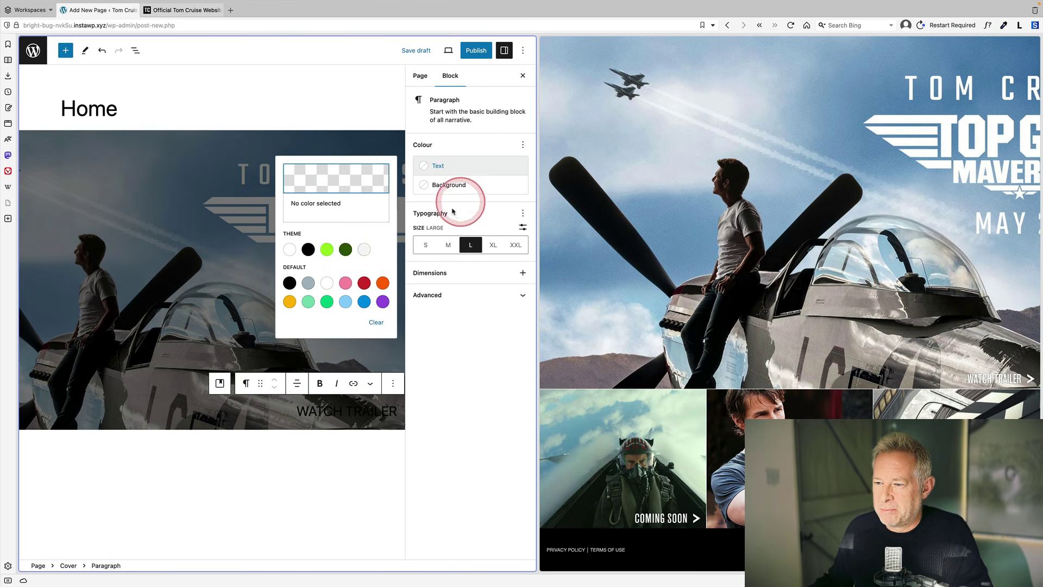
click(289, 249)
click(221, 147)
click(503, 145)
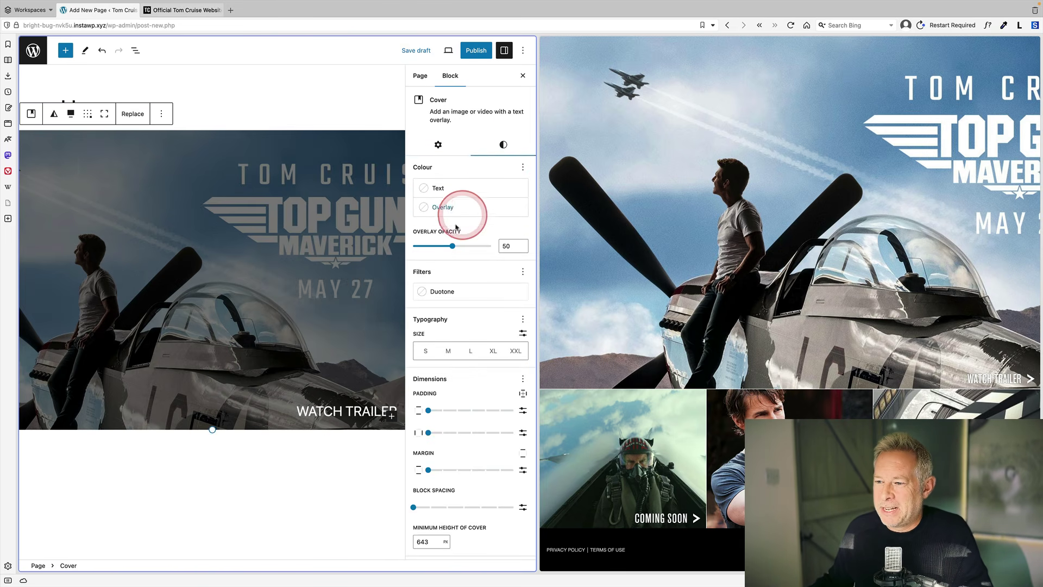
drag(449, 248, 391, 246)
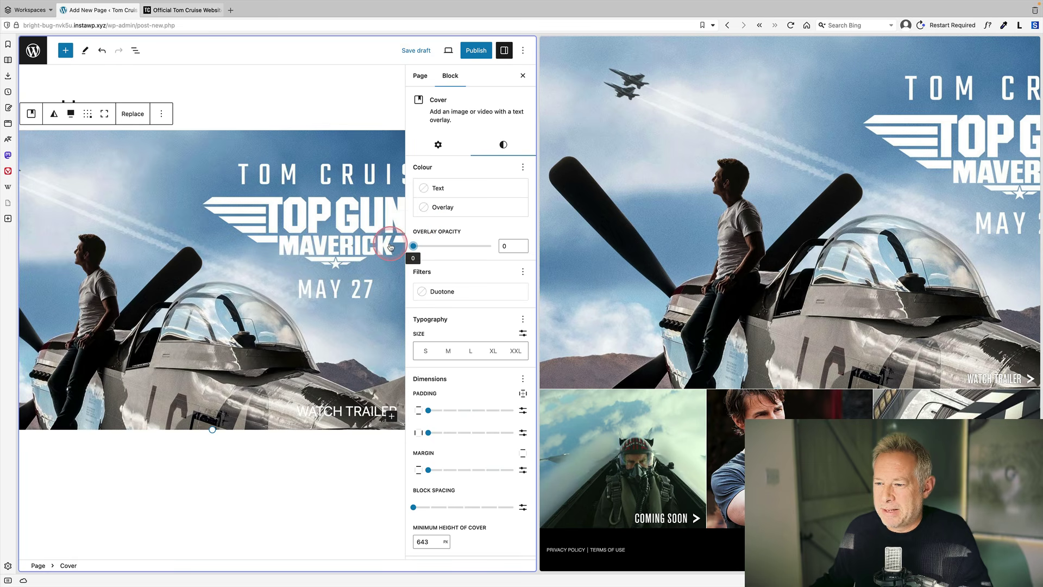
- Publish the Home page
click(360, 414)
click(477, 50)
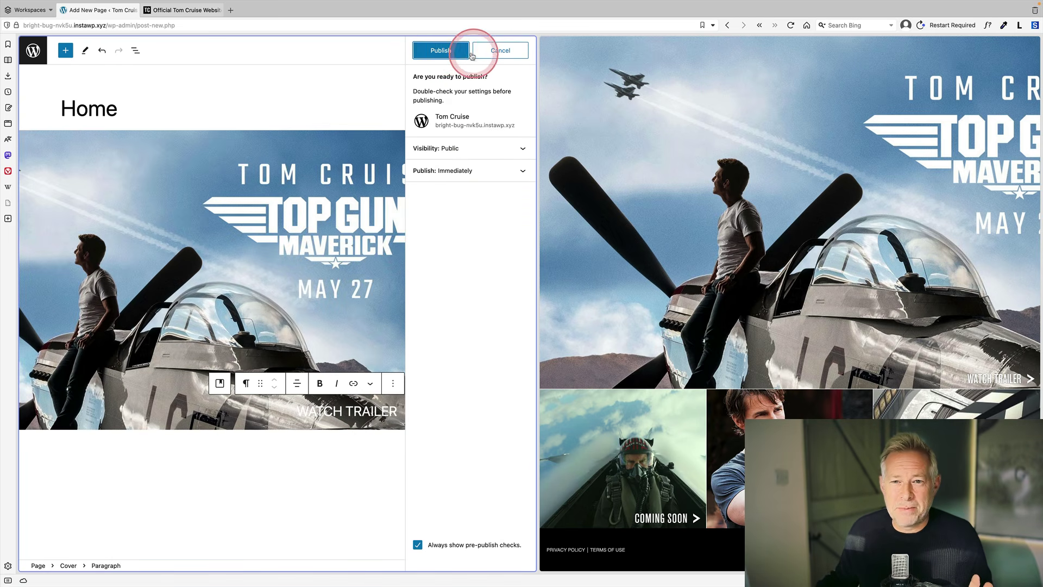
click(439, 50)
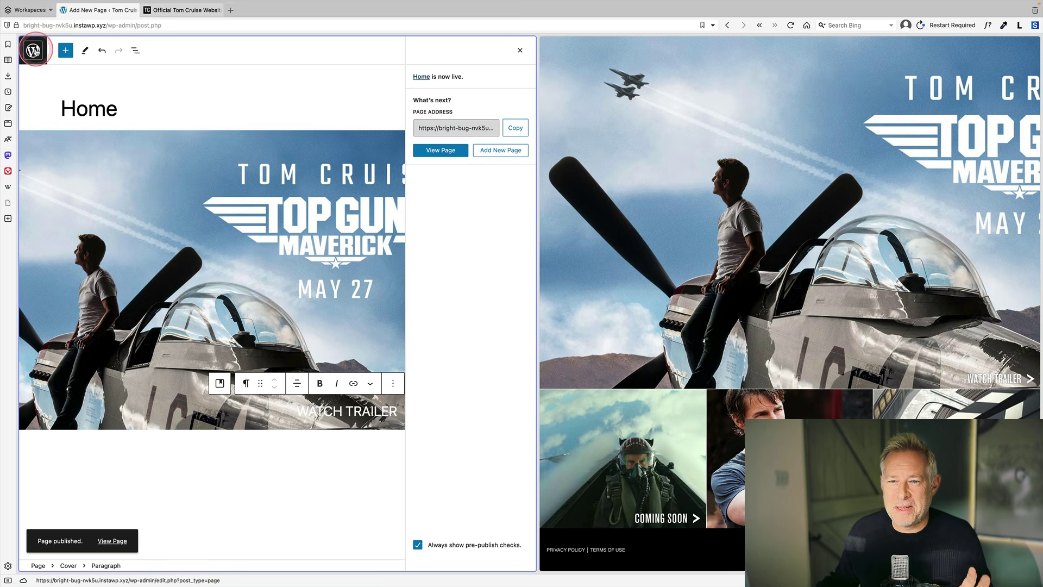
- Set the site's homepage to the static page Home in the Reading settings and save the changes
click(33, 50)
mouse_move(65, 251)
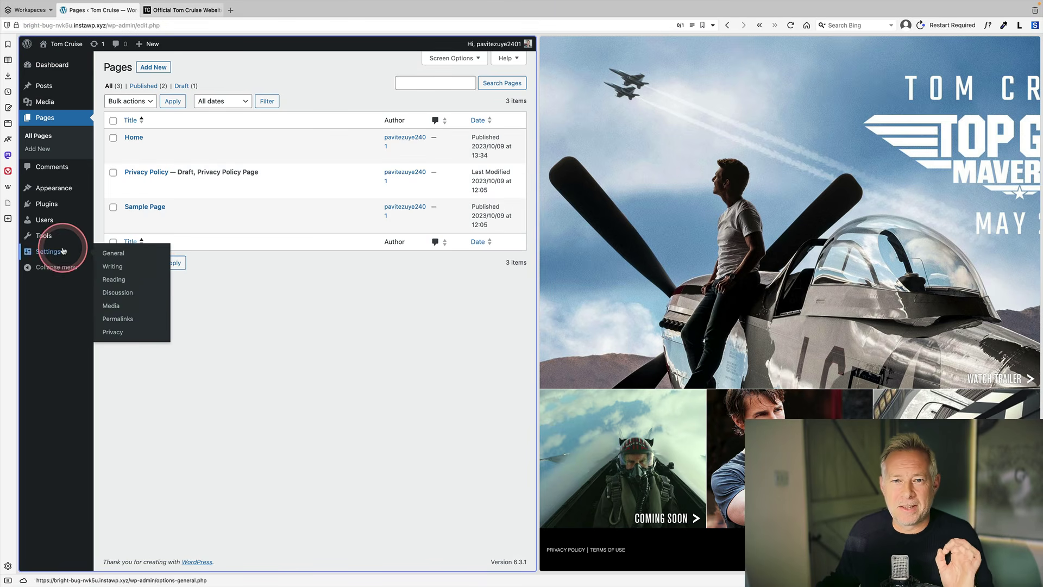
click(115, 281)
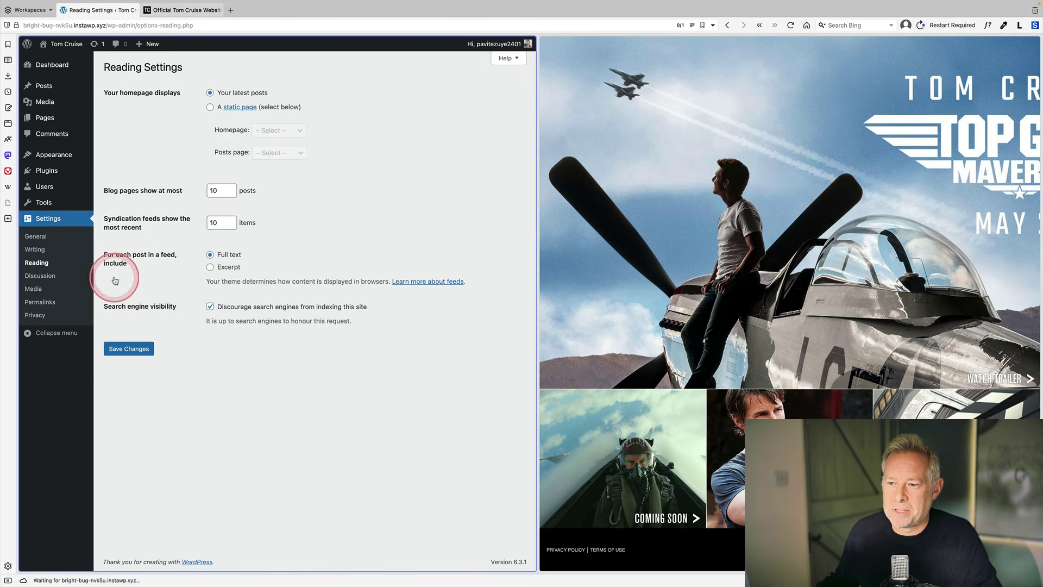
click(210, 108)
click(269, 130)
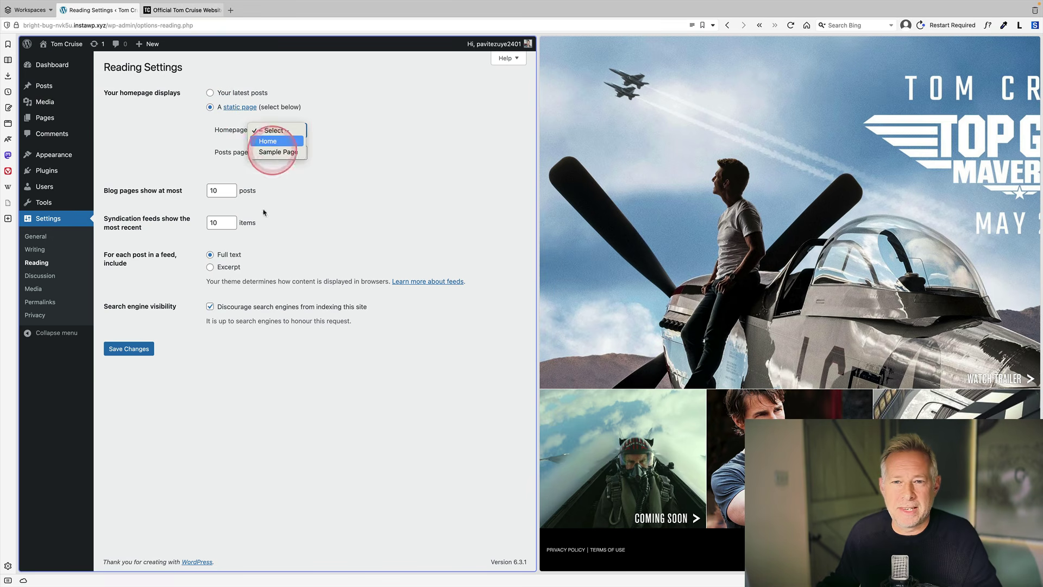
click(268, 140)
click(128, 348)
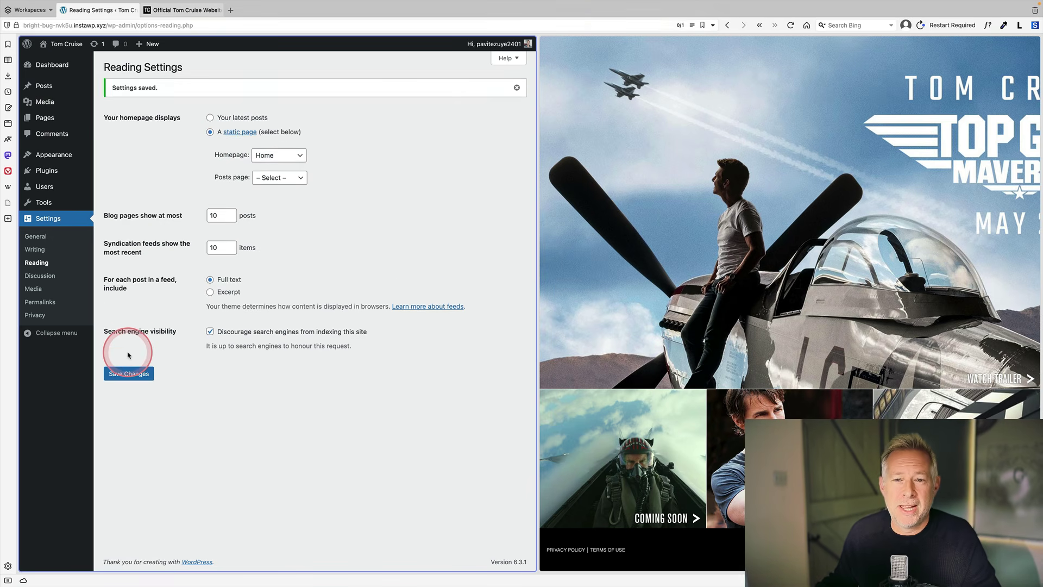
click(128, 371)
- Open the Home page for editing from the live site, then hide the settings sidebar and widen the editor pane
click(470, 72)
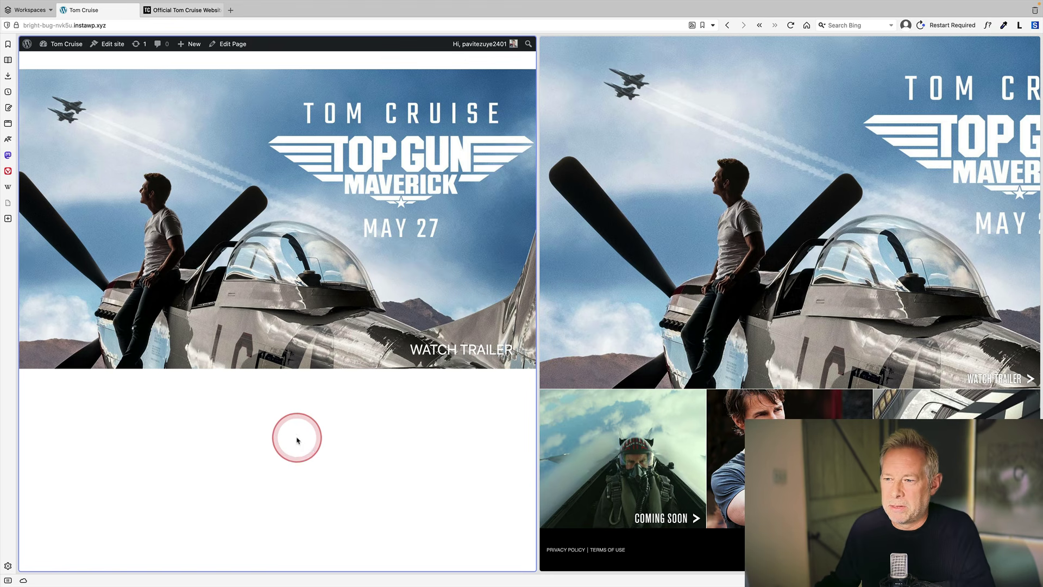
click(228, 44)
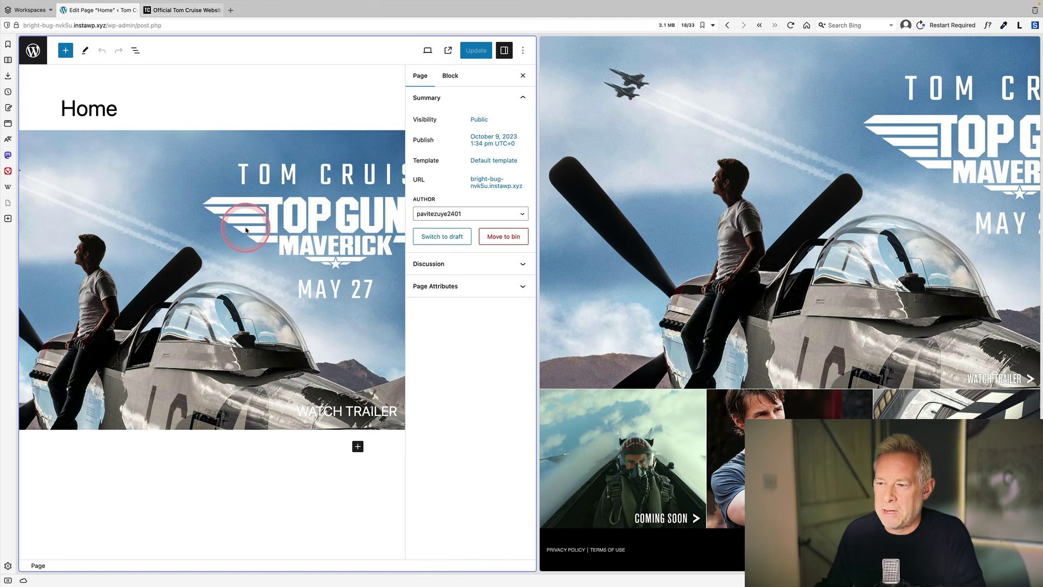
click(504, 50)
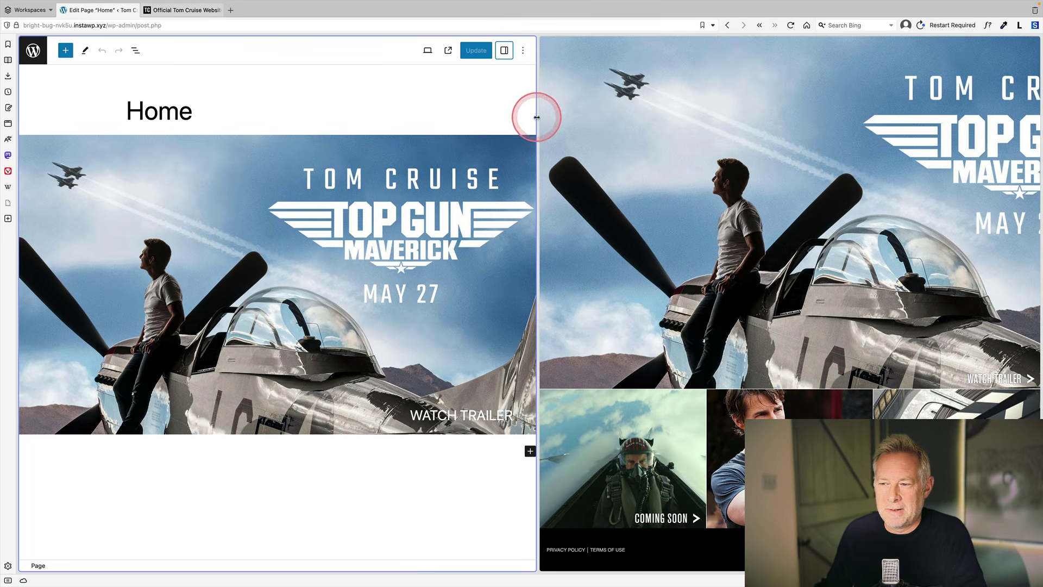
drag(537, 117, 646, 119)
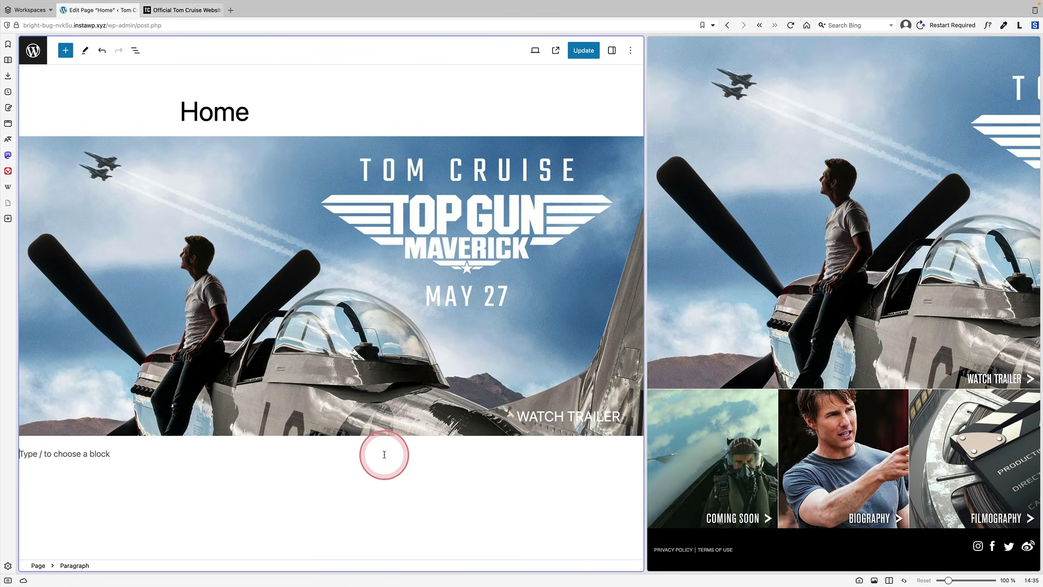
- Insert a Columns block with the 50/50 layout below the cover
text(/COLU)
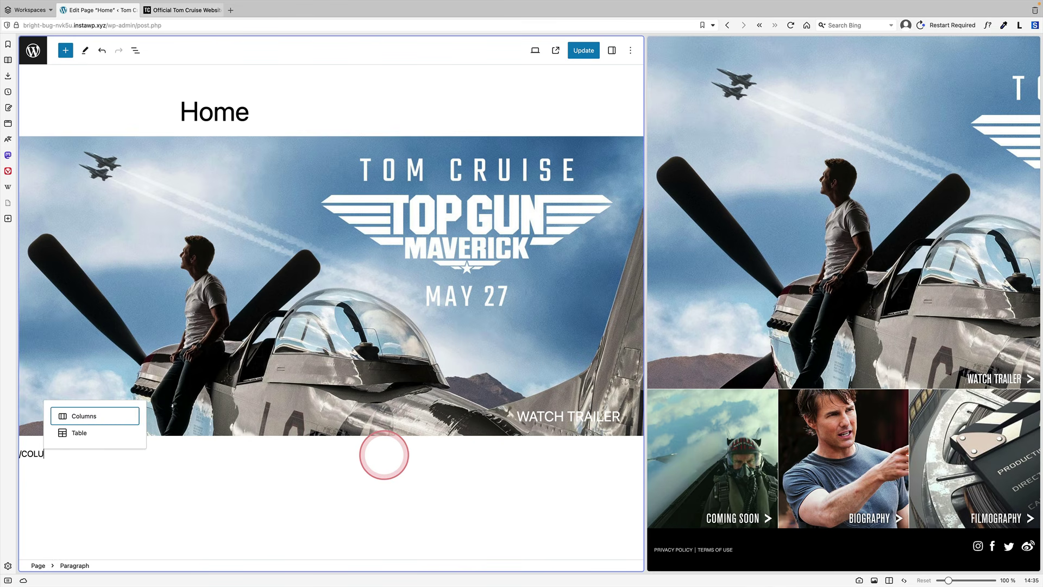
key(Return)
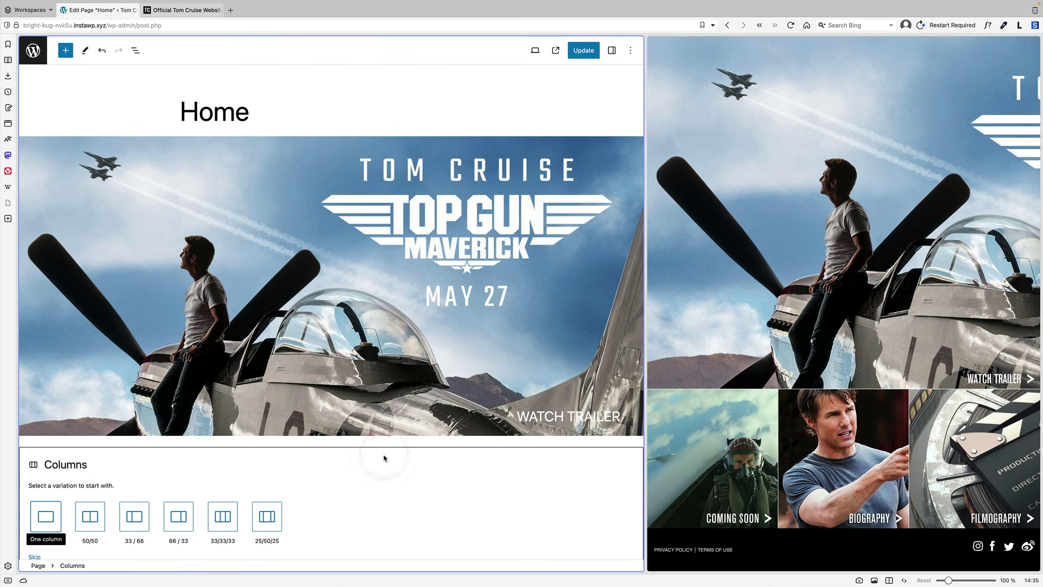
click(87, 523)
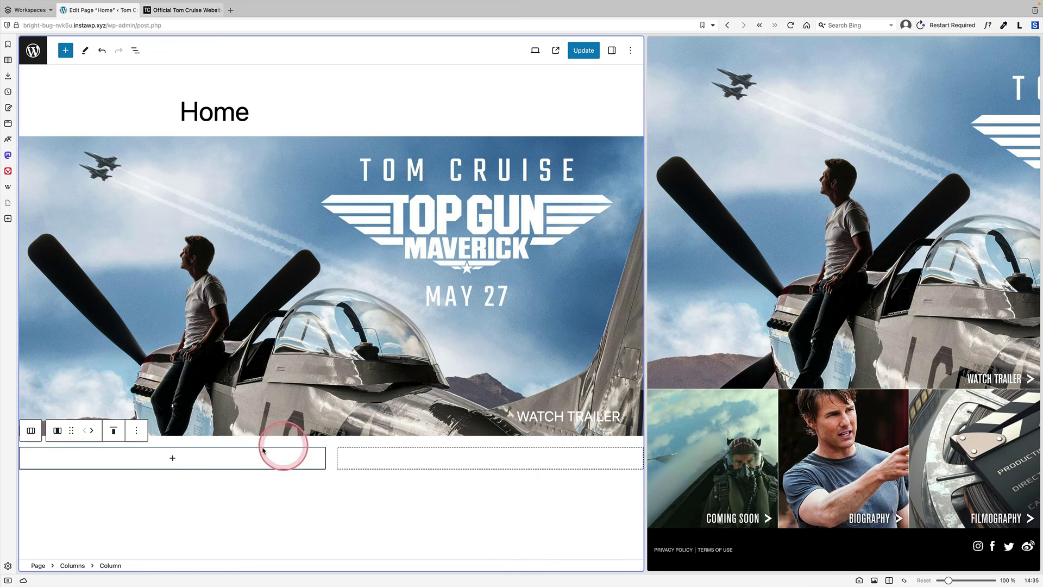
- Insert a Cover block in the first column using the tom-lower-left image from the media library
click(159, 464)
click(161, 462)
click(146, 495)
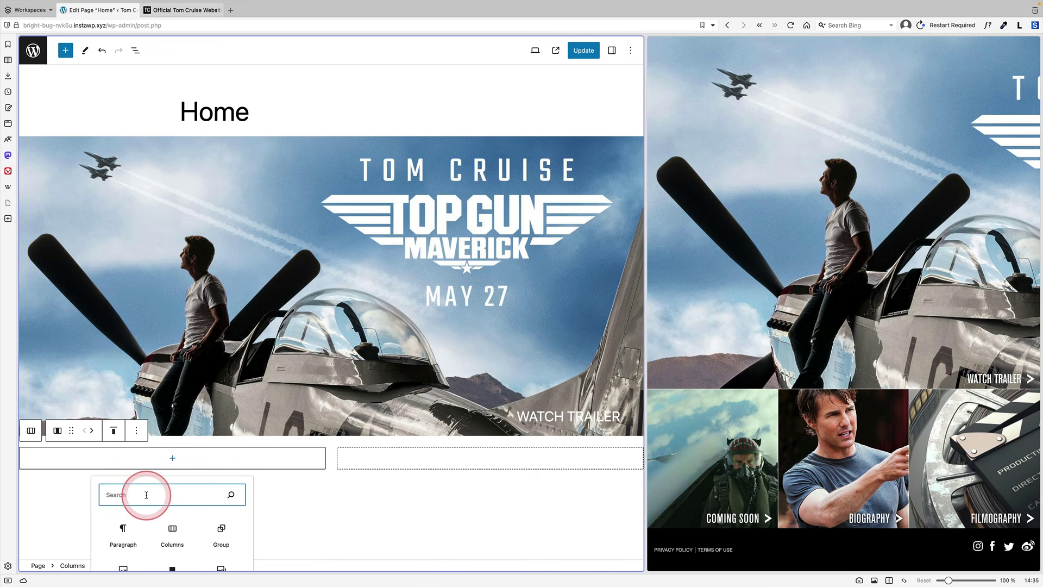
click(124, 526)
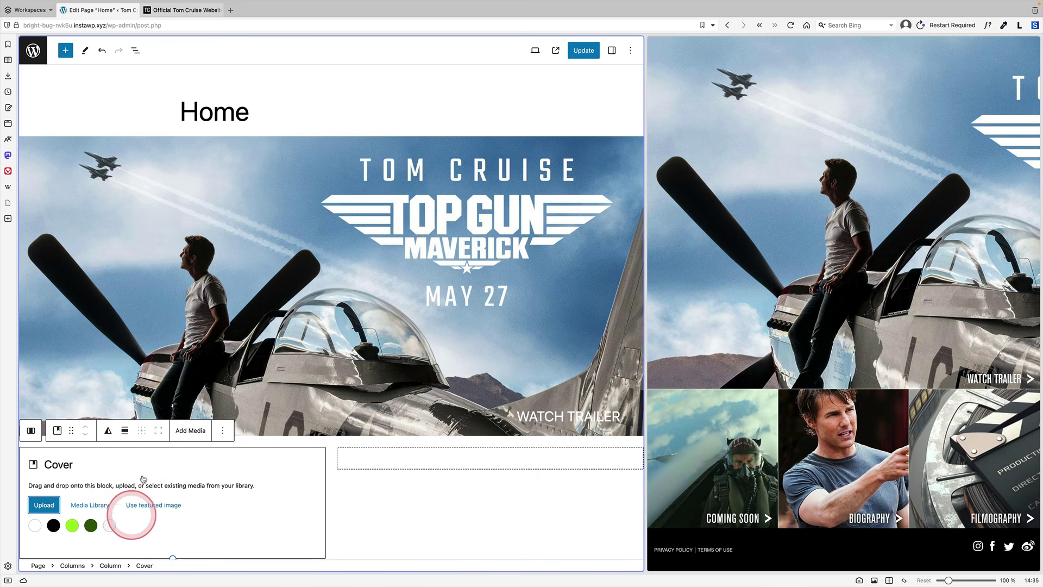
click(100, 505)
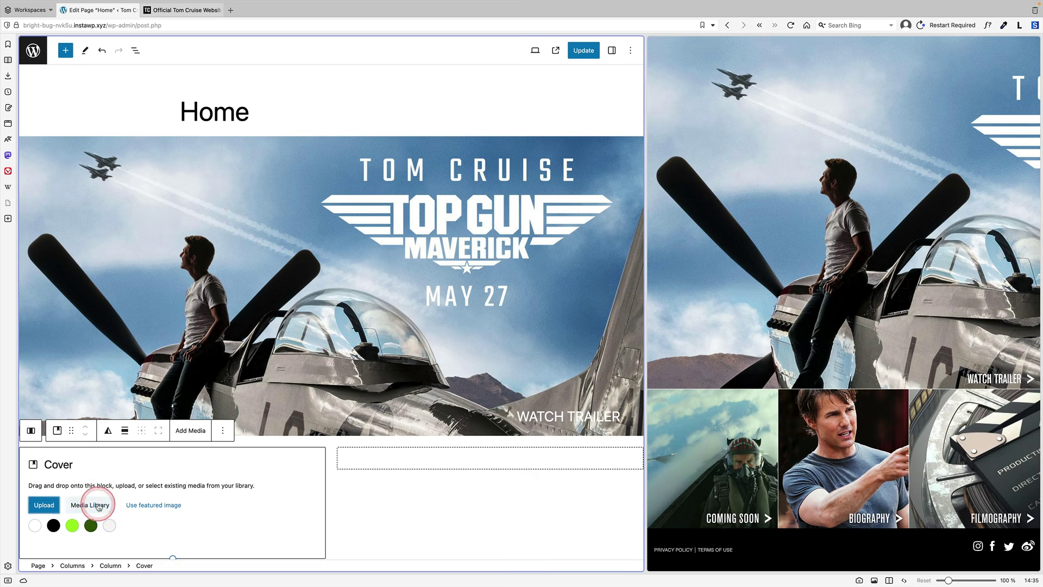
click(209, 172)
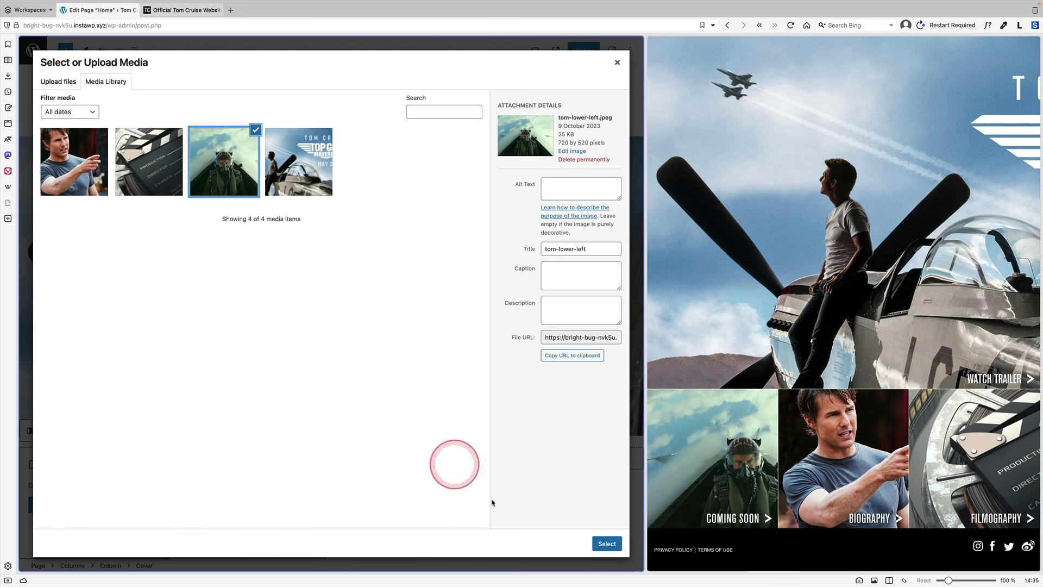
click(607, 543)
- Title the first column's cover "COMING SOON" and set its content position to bottom right
scroll(235, 492, down, 2)
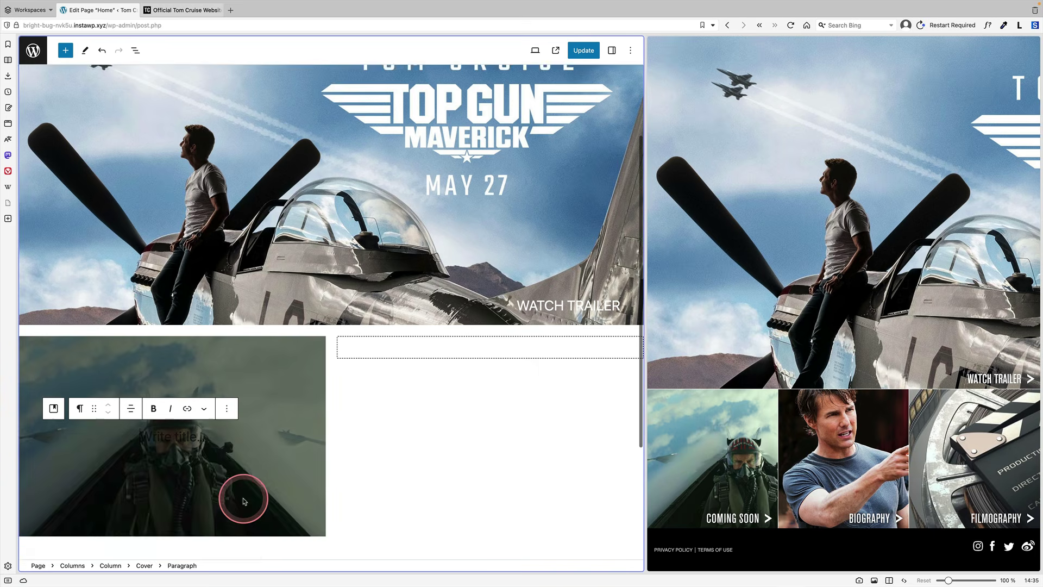
text(COMING SOON)
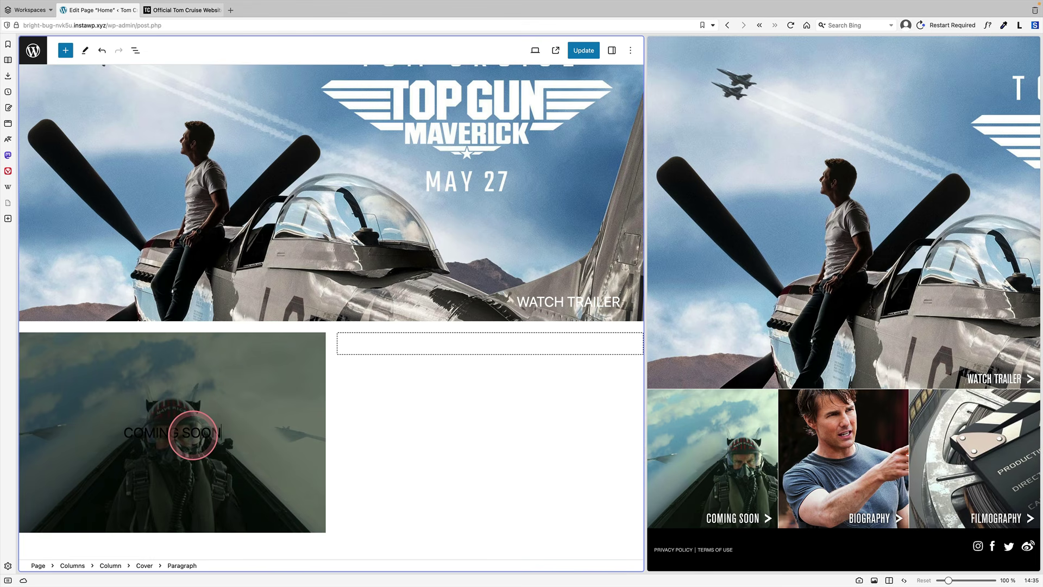
click(199, 349)
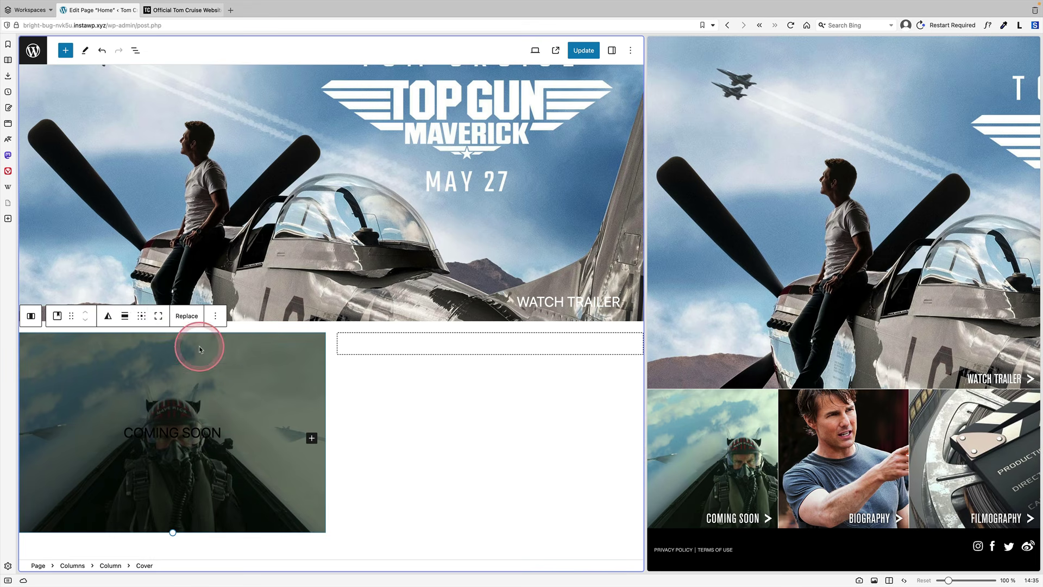
click(141, 316)
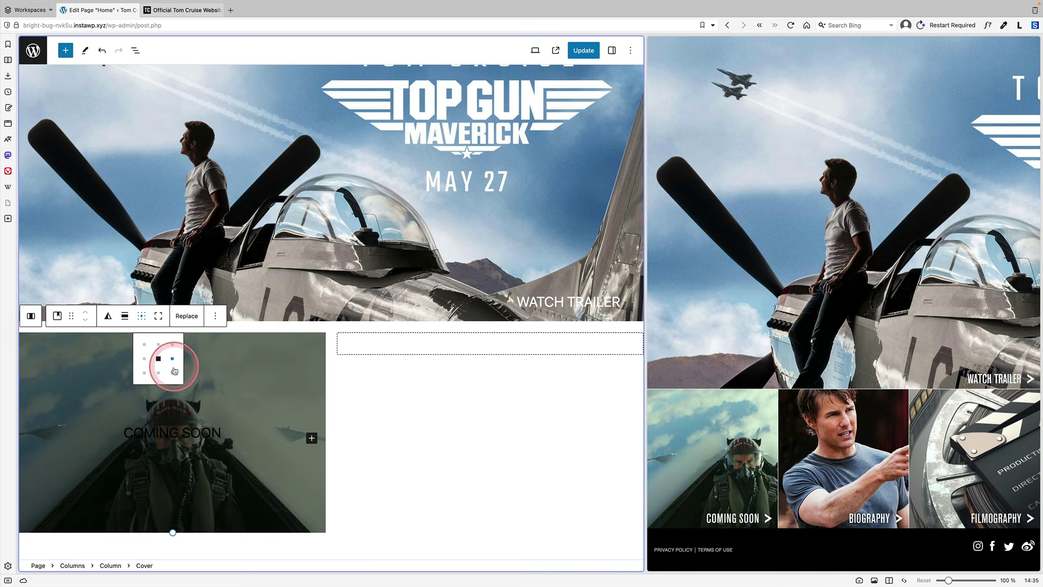
click(171, 374)
- Colour the COMING SOON text white and add ">" at its end
click(286, 511)
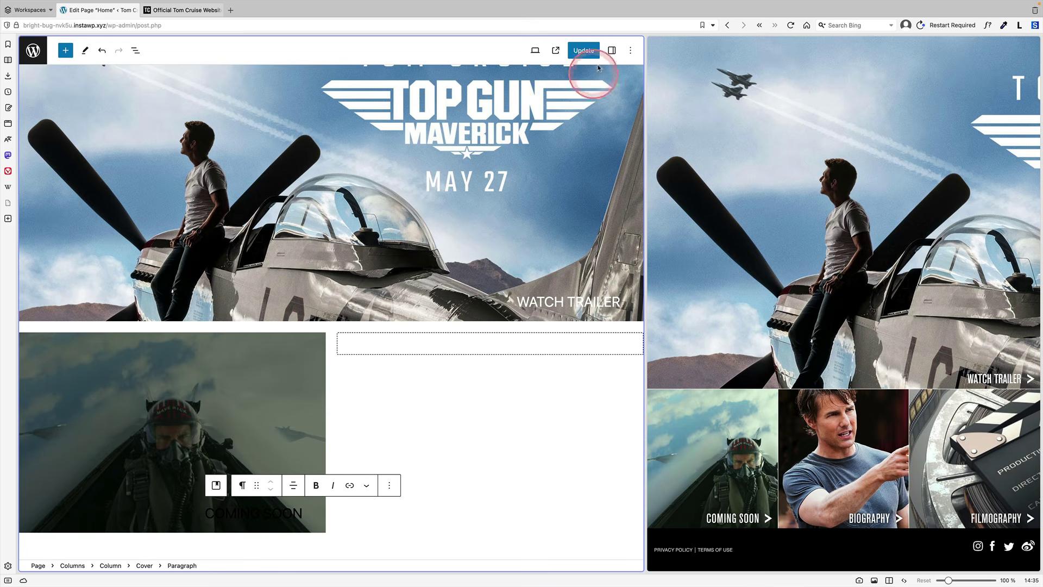
click(611, 50)
click(592, 165)
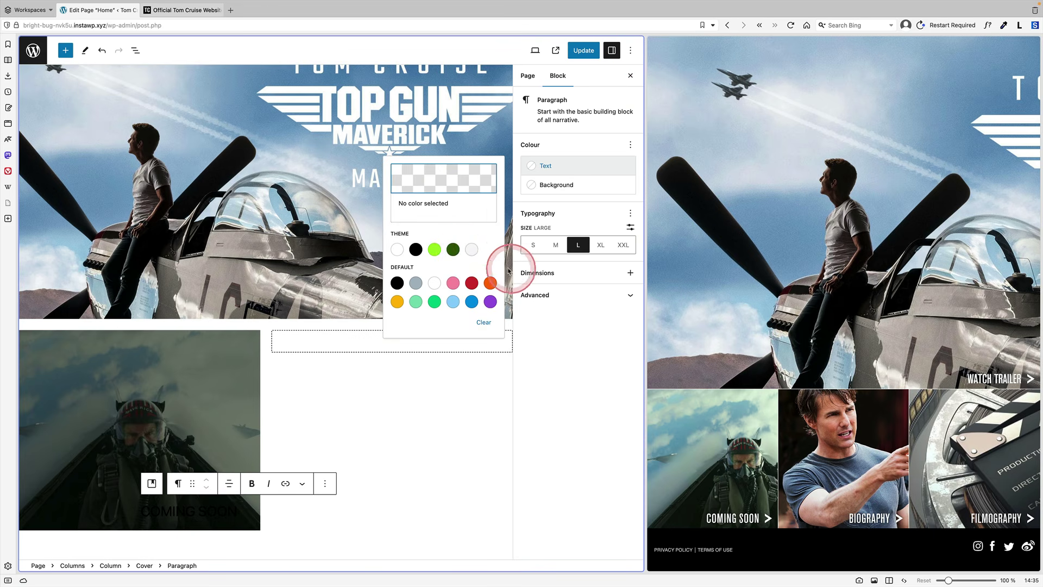
click(397, 249)
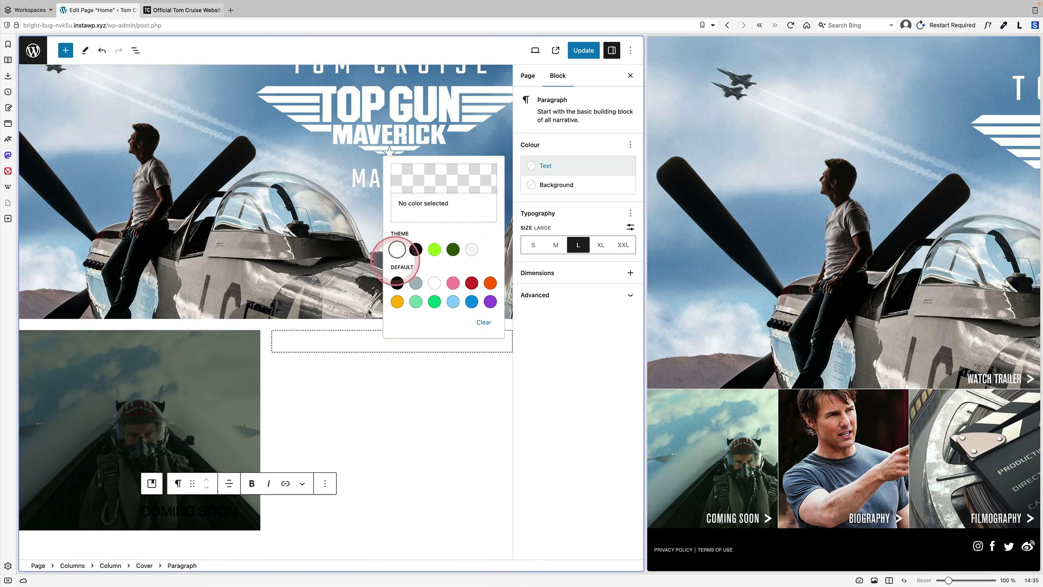
click(232, 509)
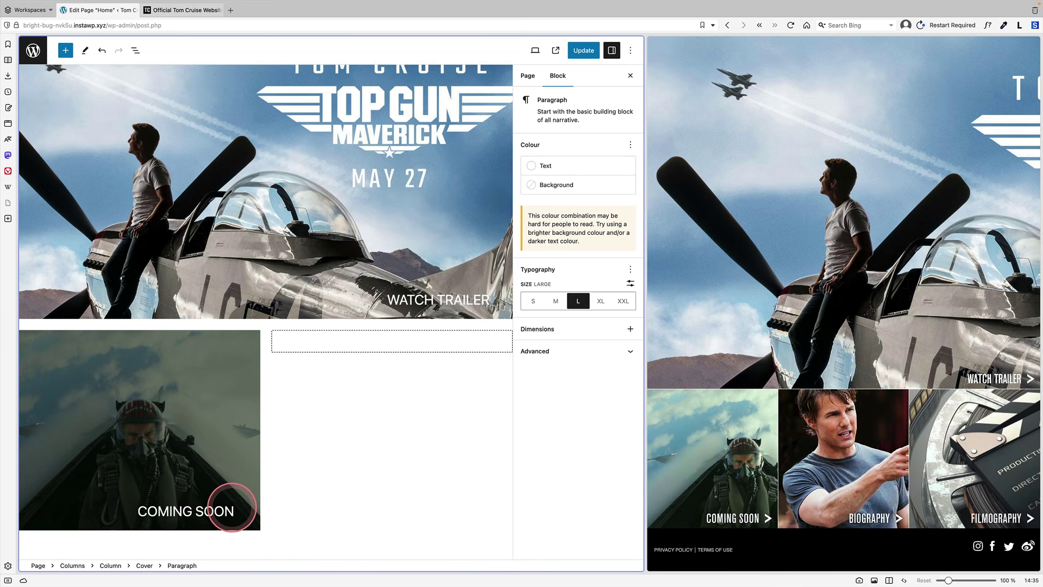
text(>)
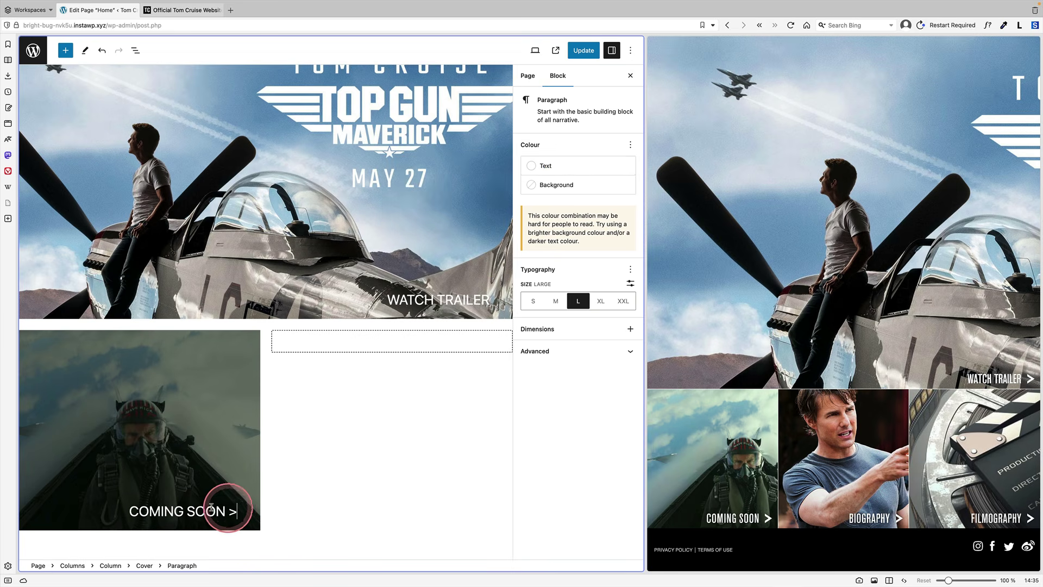
- Set the overlay opacity of the first column's cover to 0
click(186, 352)
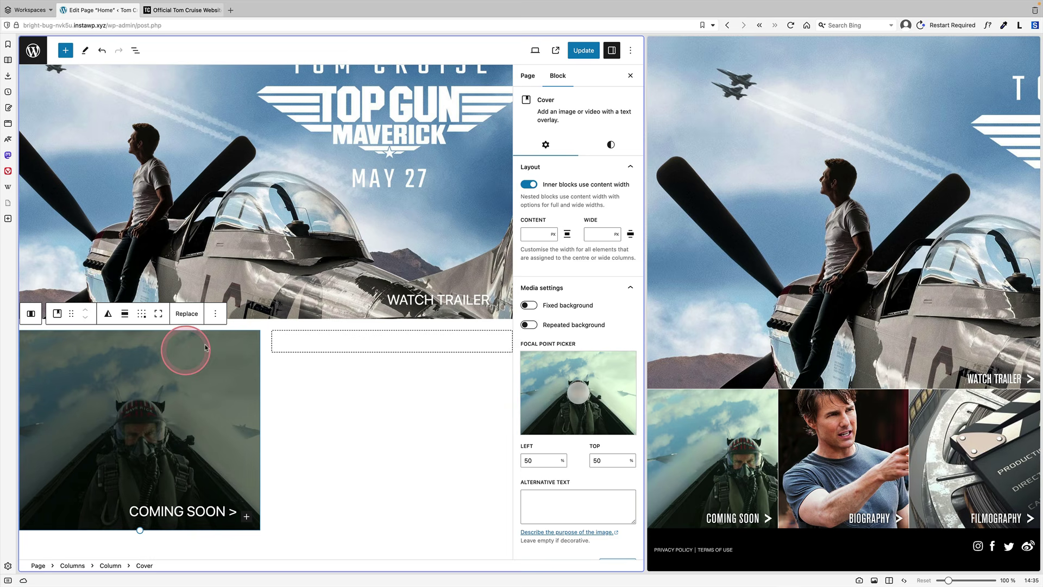
click(625, 152)
drag(559, 246, 472, 251)
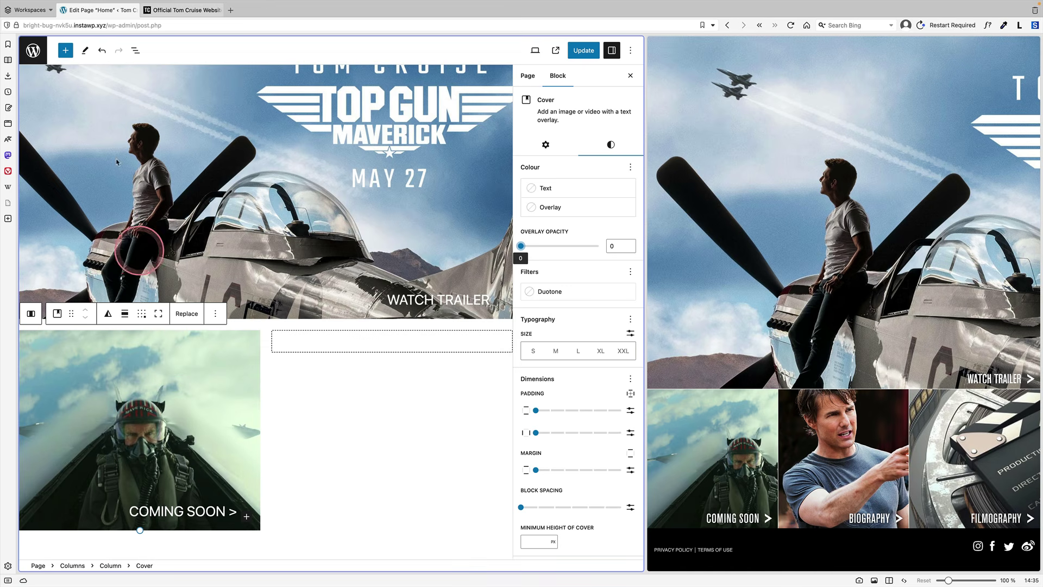
- Duplicate the first column with its cover twice
click(133, 52)
click(87, 134)
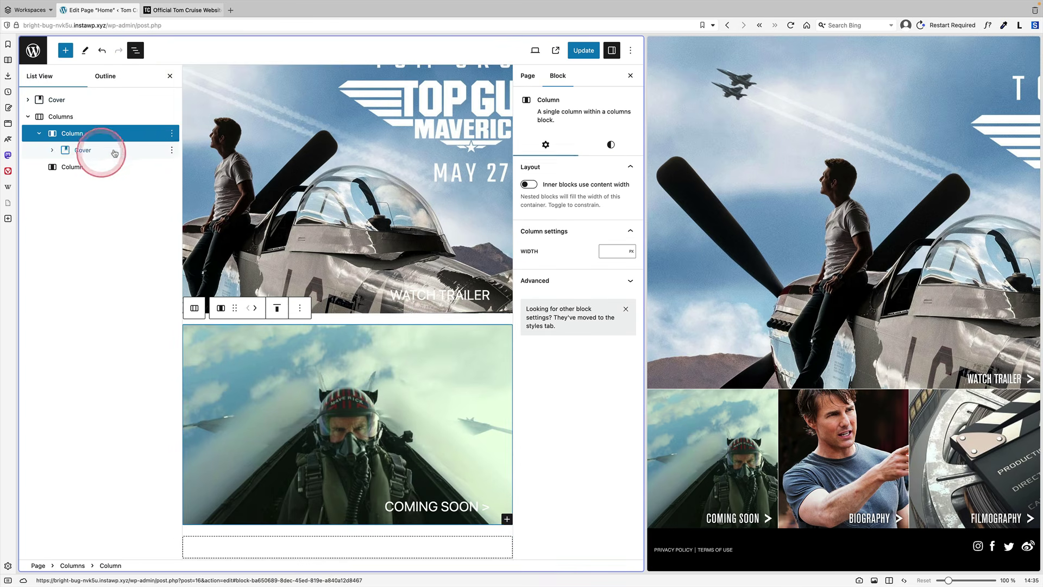
click(170, 135)
click(176, 186)
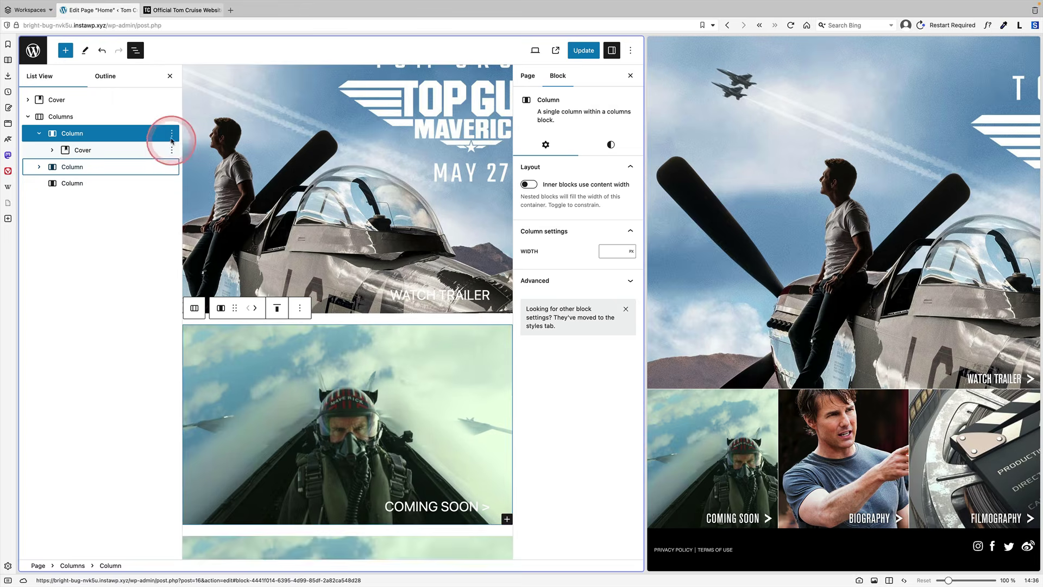
click(171, 134)
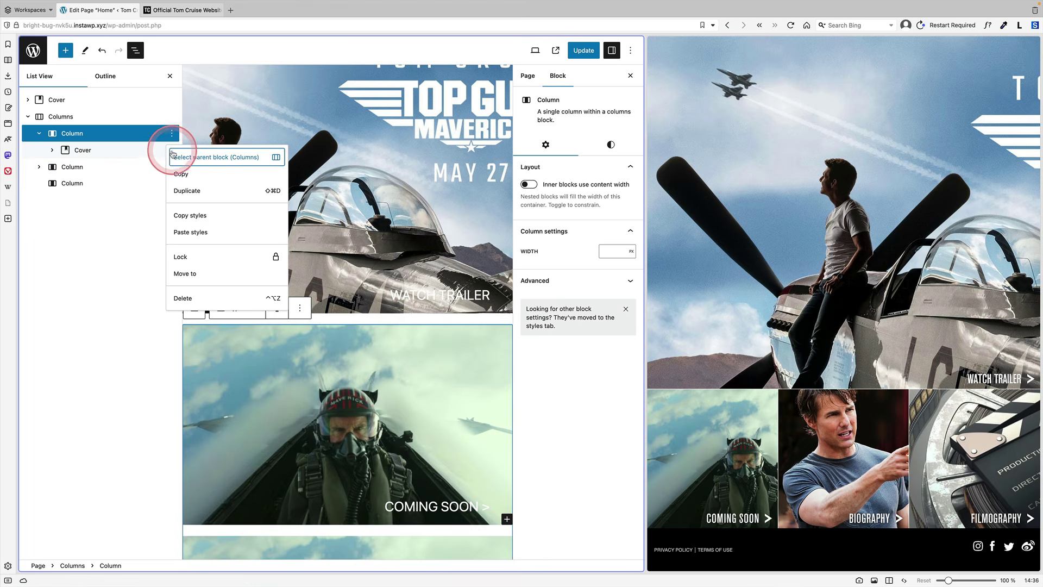
click(172, 188)
- Widen the editor pane and delete the empty fourth column
drag(647, 253, 920, 243)
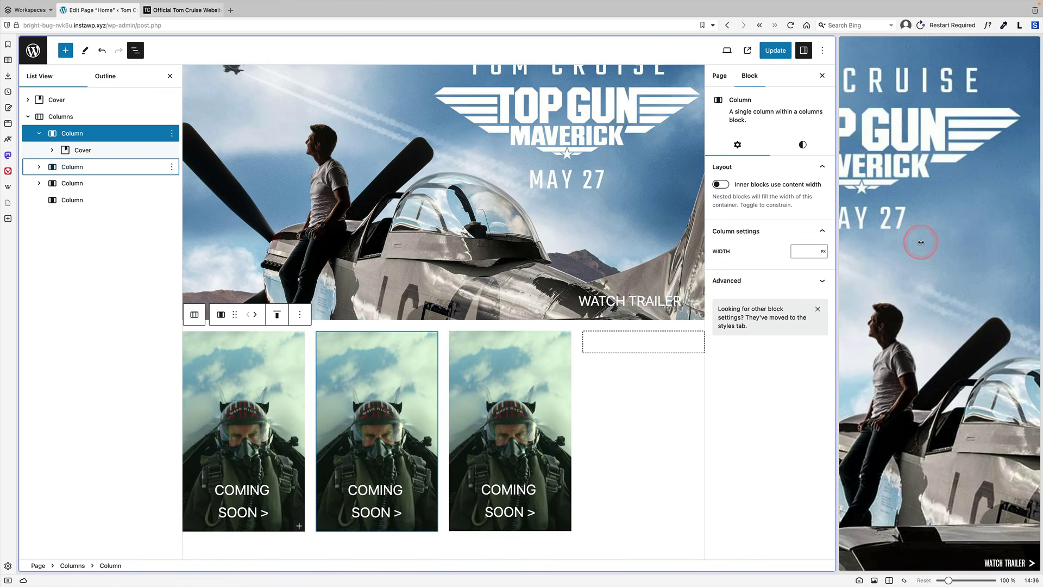
click(618, 396)
key(Delete)
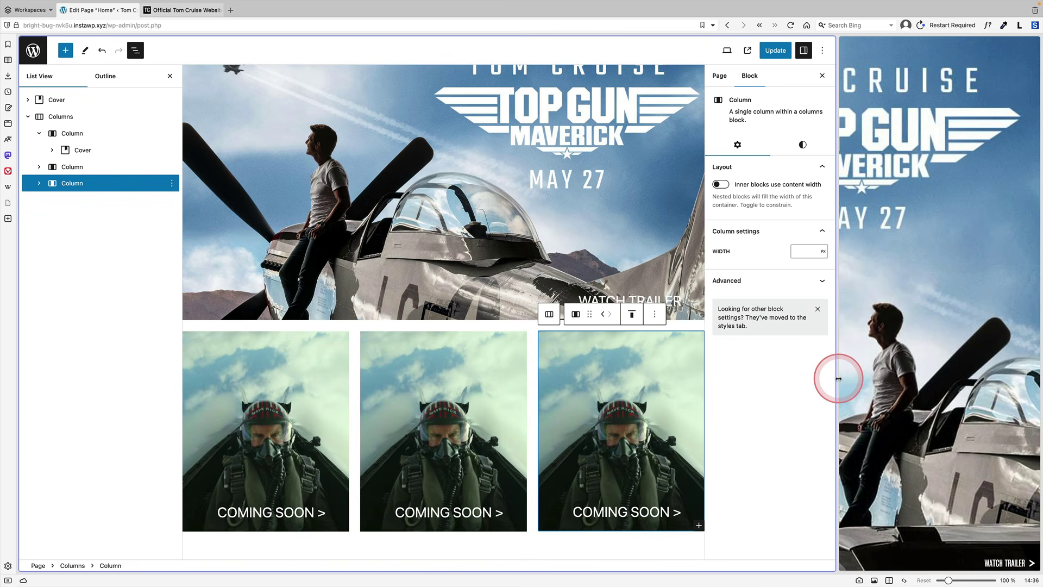
- Set the Columns block's horizontal block spacing to 1 px
drag(838, 378, 543, 374)
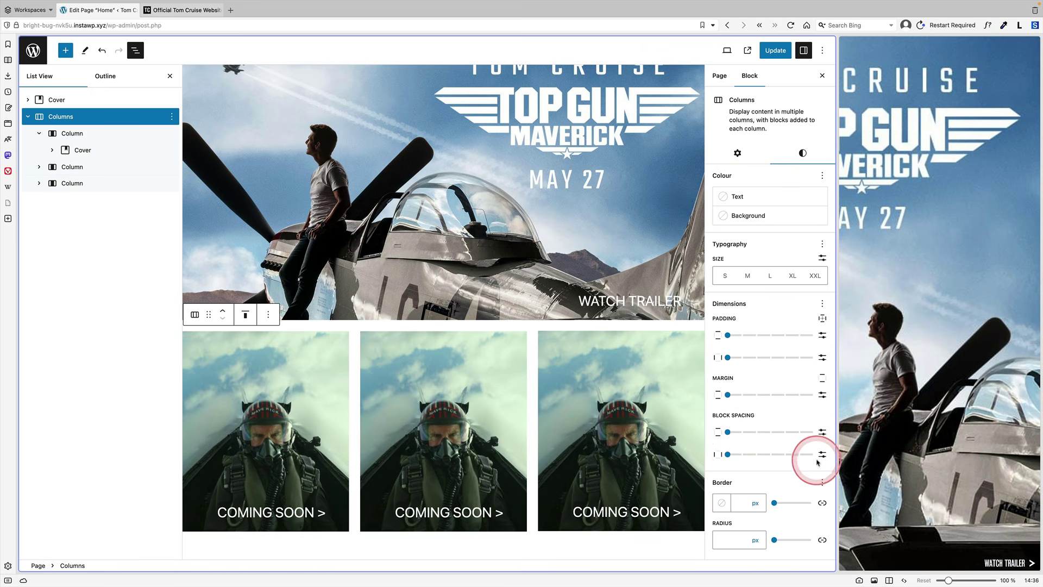
mouse_move(728, 454)
mouse_down()
mouse_move(775, 454)
mouse_move(731, 455)
mouse_up()
click(822, 454)
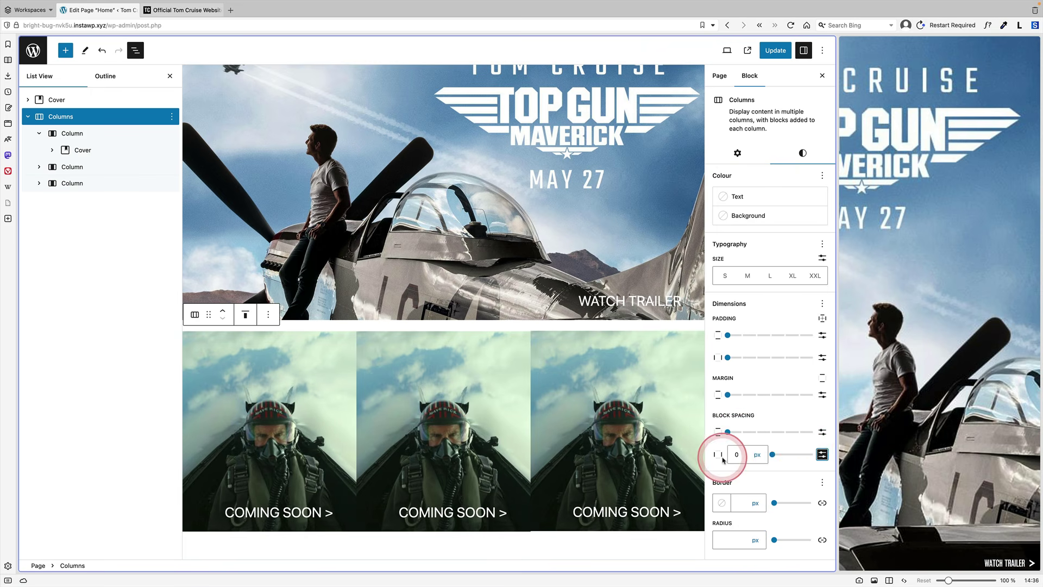
text(1)
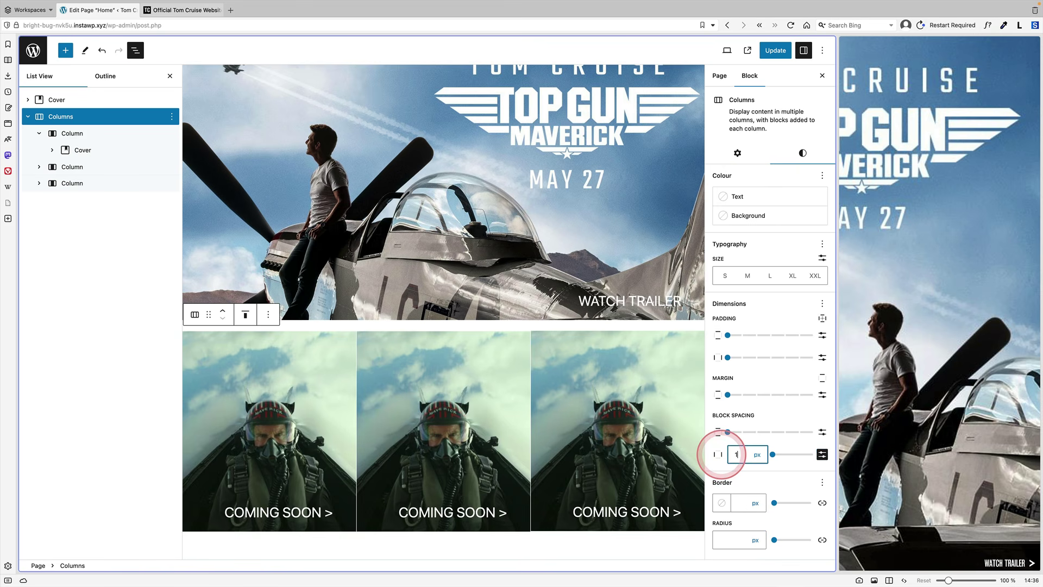
- Set the Columns block's vertical margins to 0 and its top margin to 1 px
mouse_move(727, 395)
mouse_down()
mouse_move(764, 396)
mouse_move(717, 399)
mouse_up()
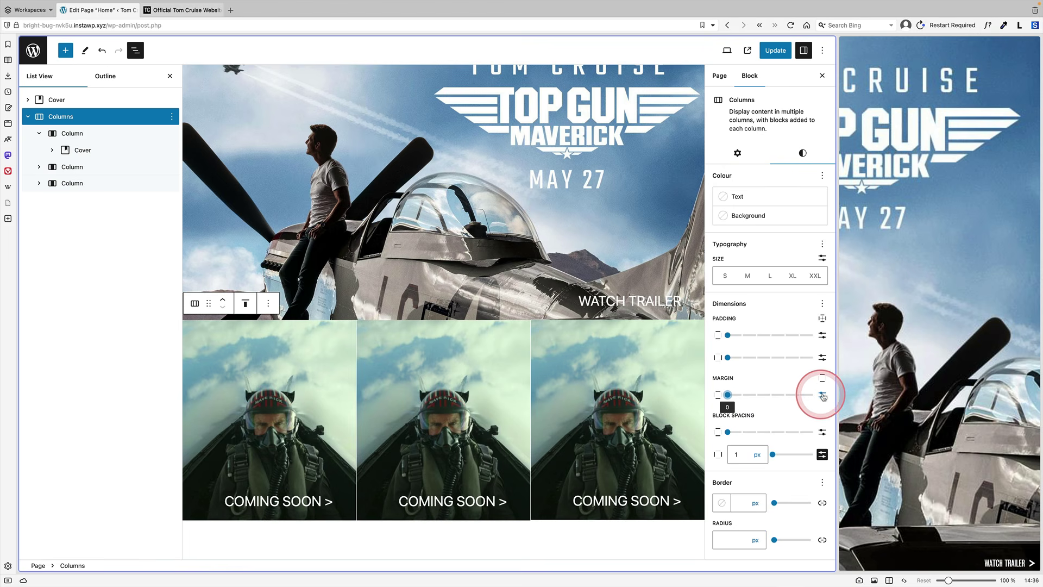
click(822, 379)
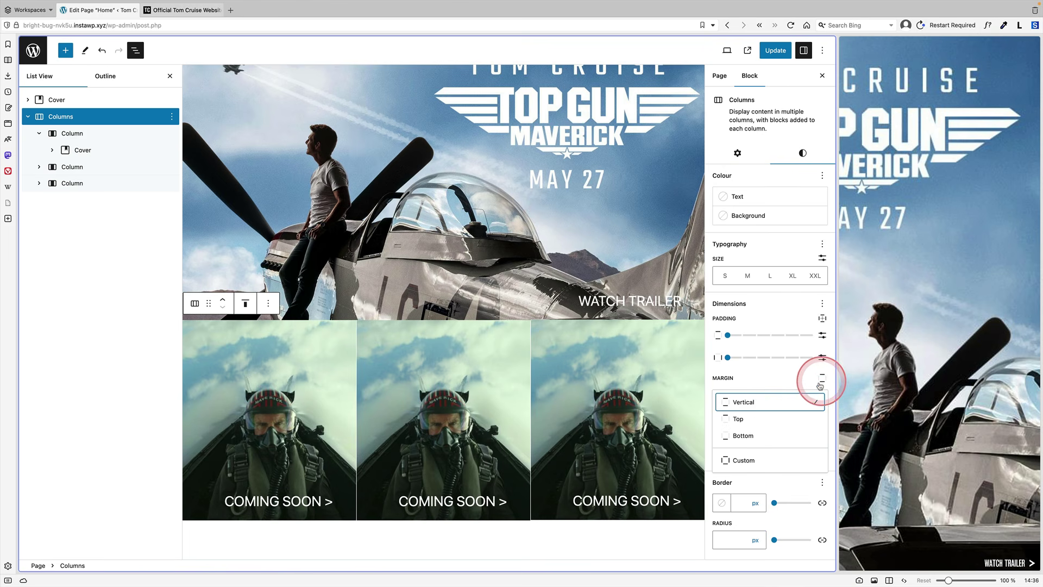
click(766, 427)
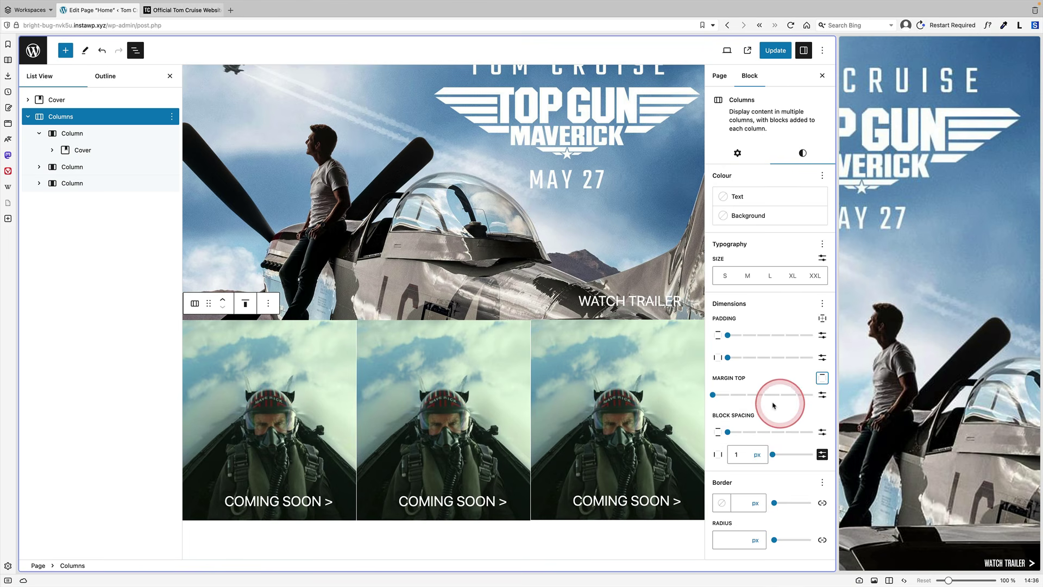
click(730, 397)
click(822, 377)
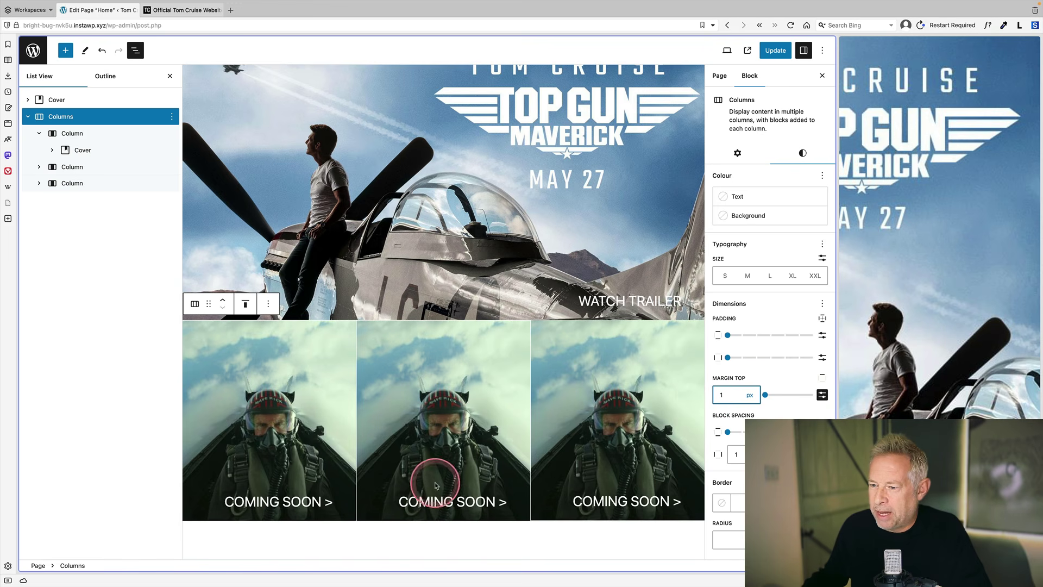
- Narrow the editor pane, hide the settings sidebar and replace the middle column's cover image with the photo of the pointing man
click(434, 334)
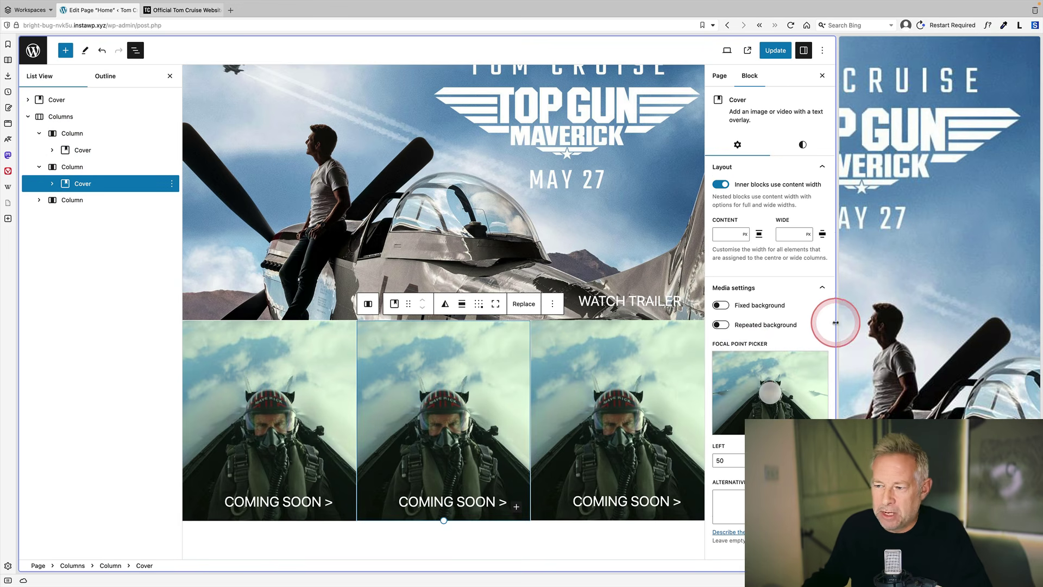
drag(836, 322, 674, 320)
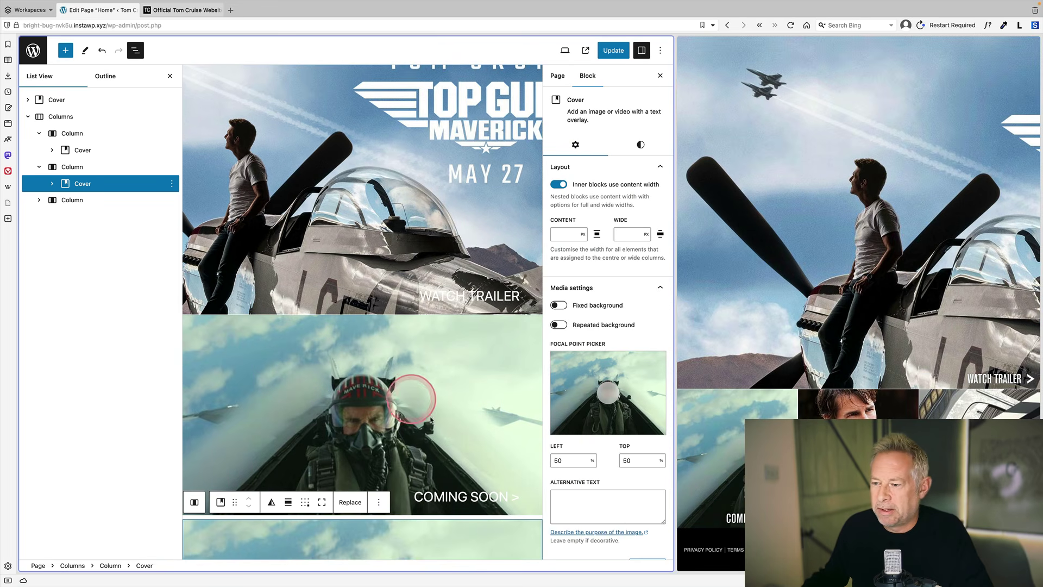
click(642, 50)
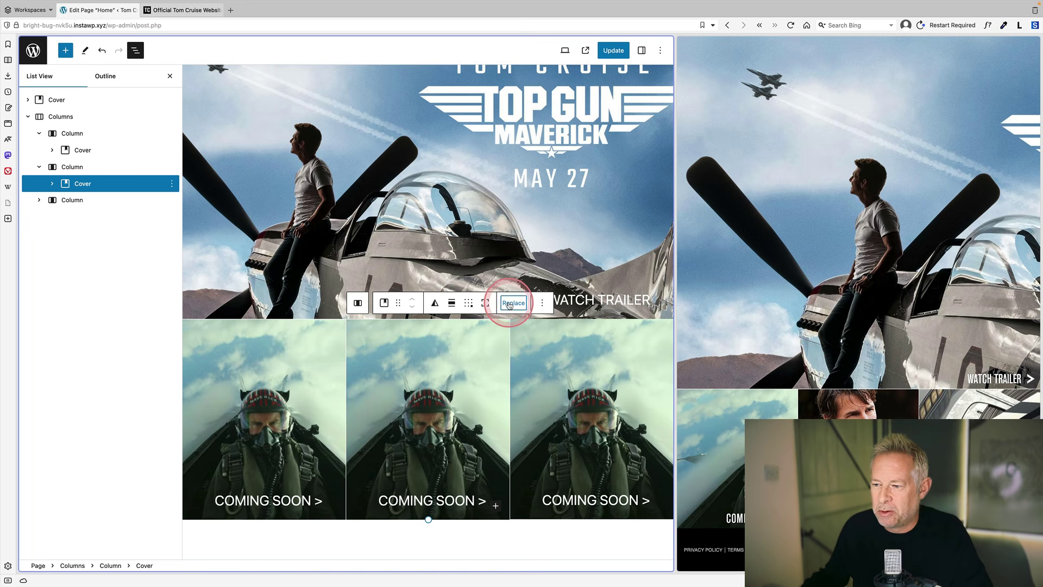
click(509, 304)
click(523, 333)
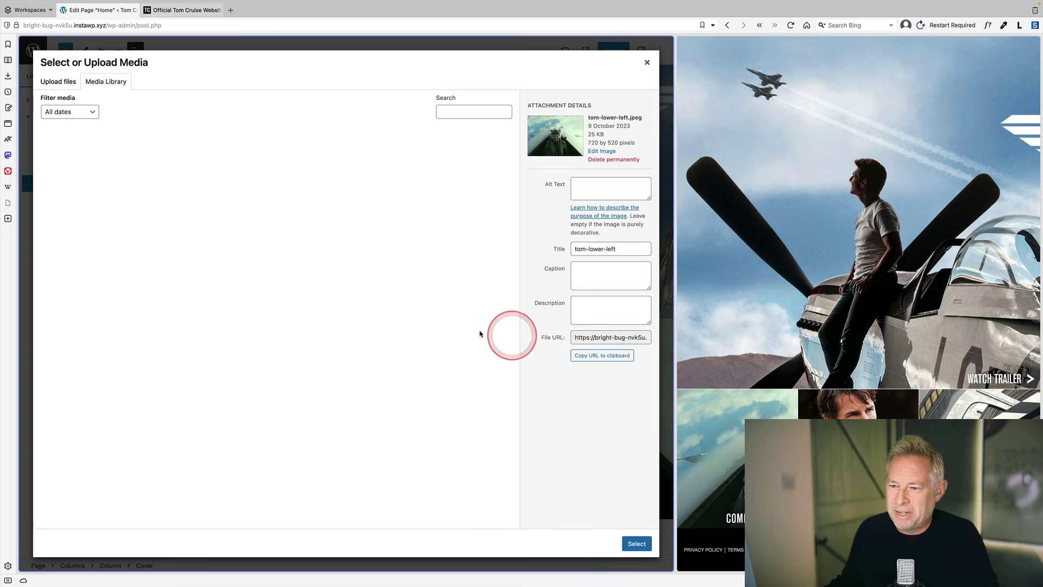
click(73, 163)
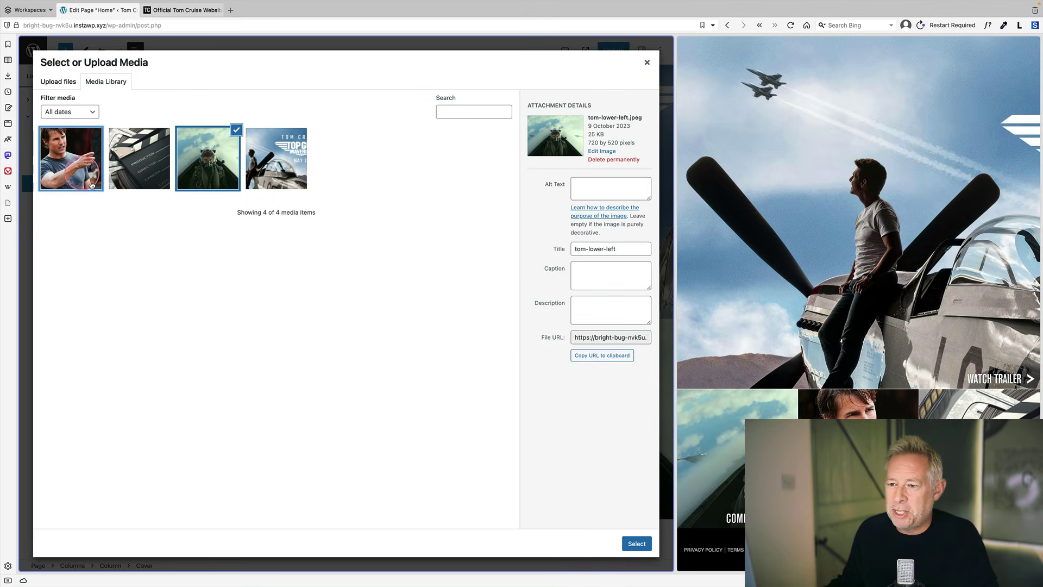
click(637, 543)
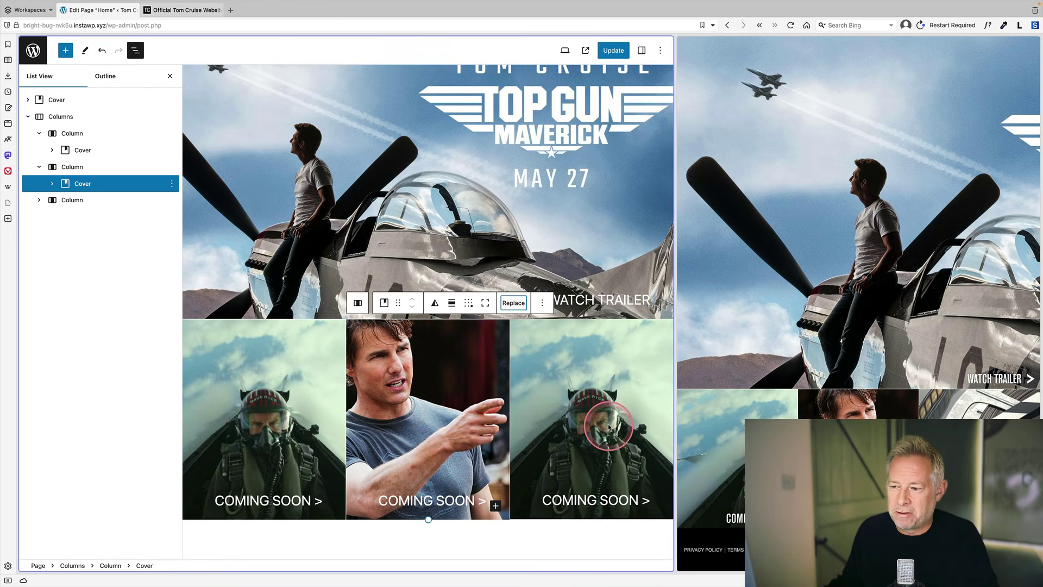
- Insert a Group block below the three image columns, using the plain Group layout
scroll(571, 445, down, 2)
click(531, 488)
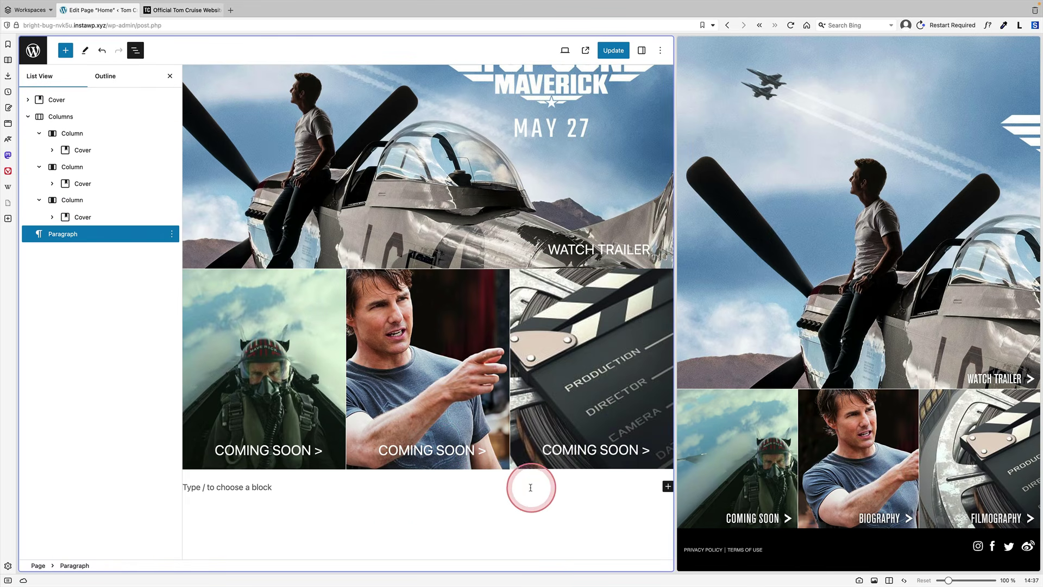
text(/group)
key(Return)
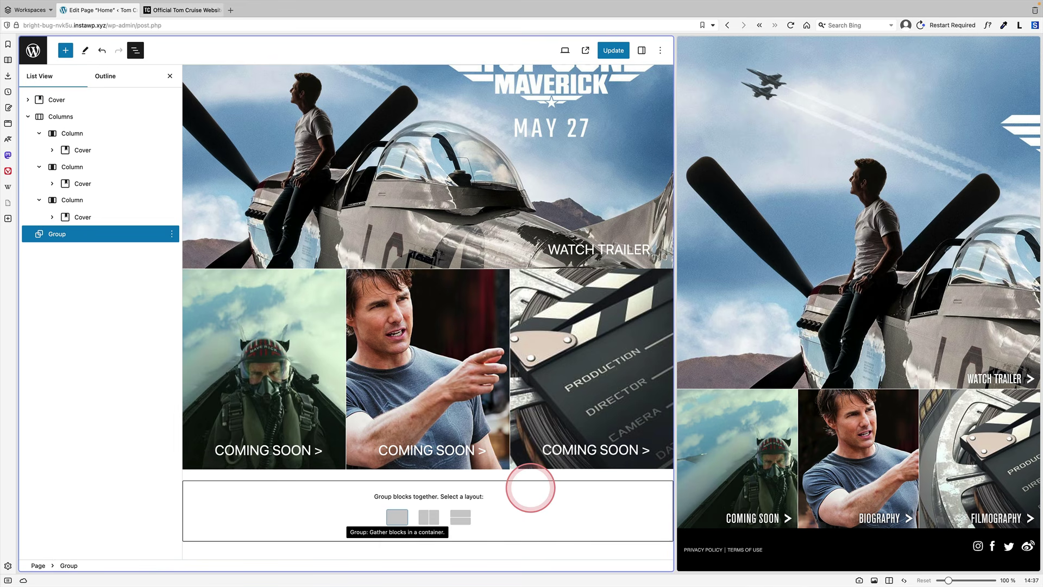
click(440, 517)
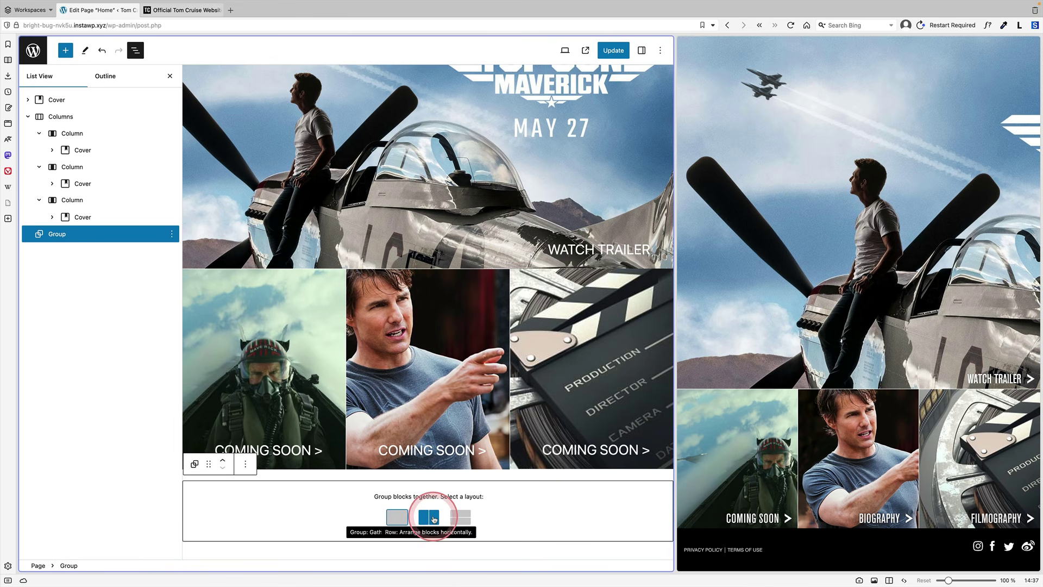
click(397, 516)
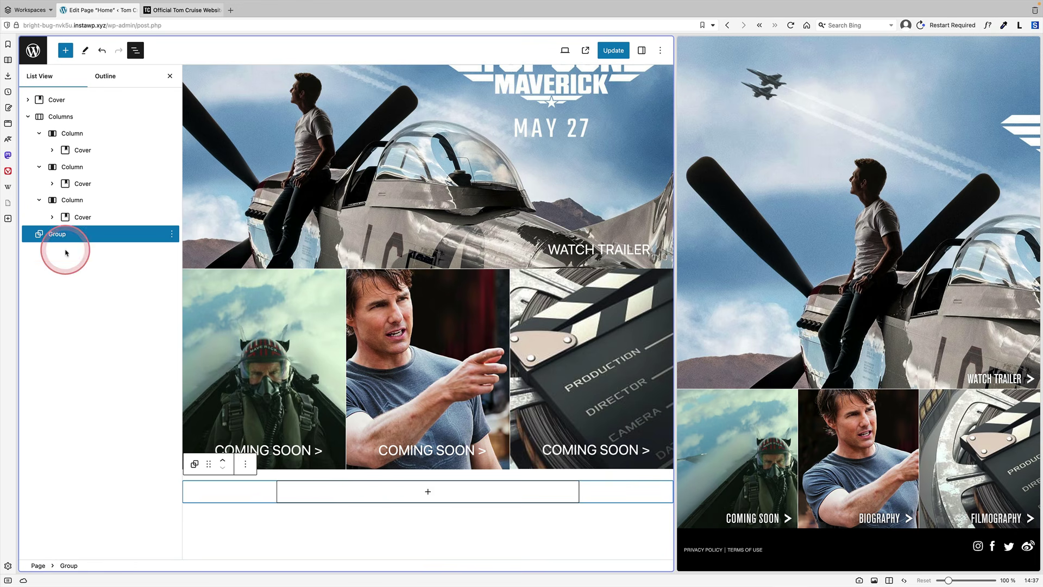
- Convert the Group below the columns to a Row and give it the black Contrast background colour
click(641, 50)
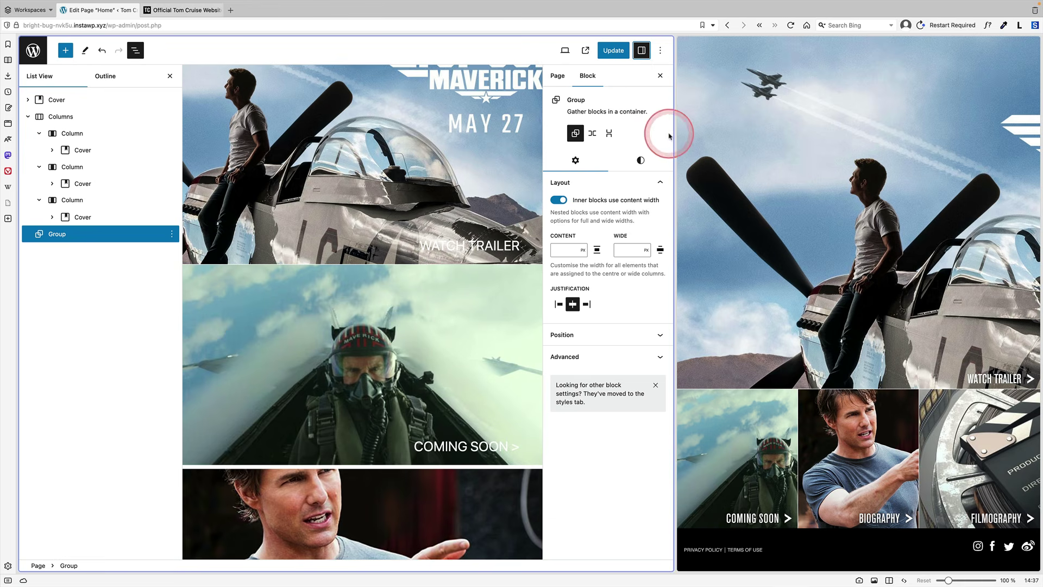
drag(674, 131, 835, 133)
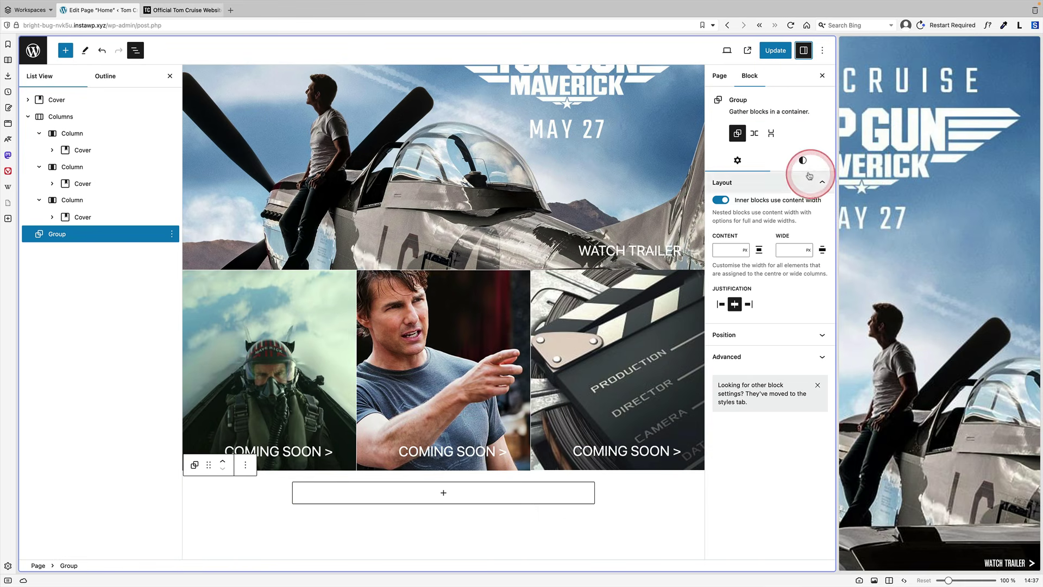
click(755, 133)
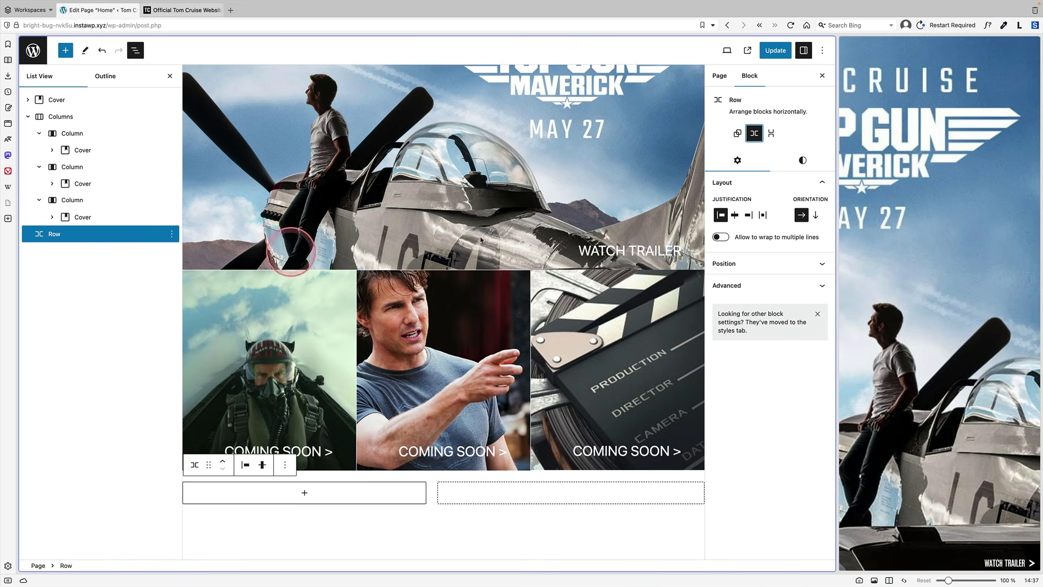
click(803, 161)
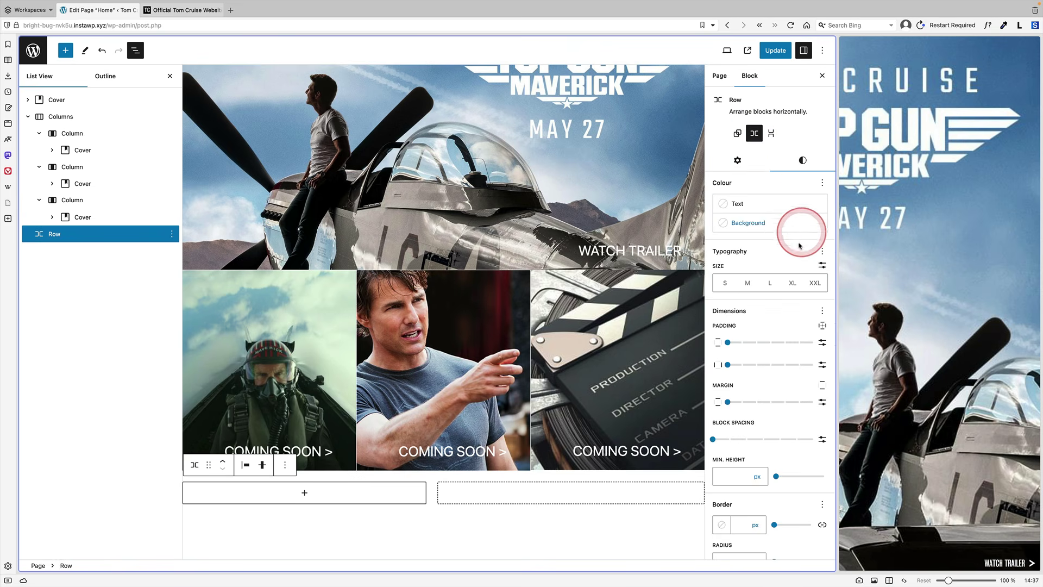
click(780, 222)
click(607, 329)
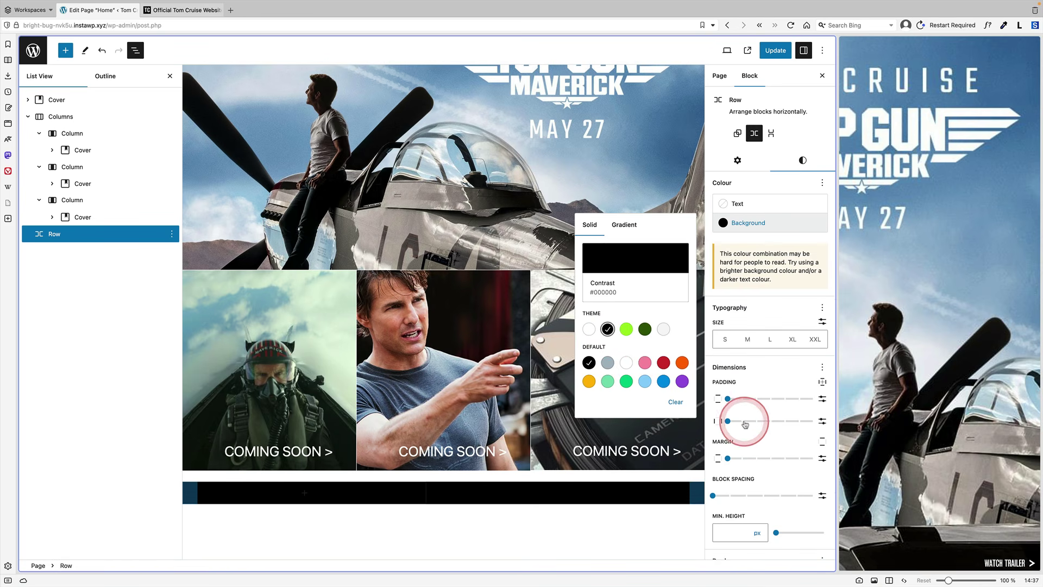
- Limit the Row's margin control to the top side and set the top margin to 0
click(822, 441)
click(822, 441)
click(770, 464)
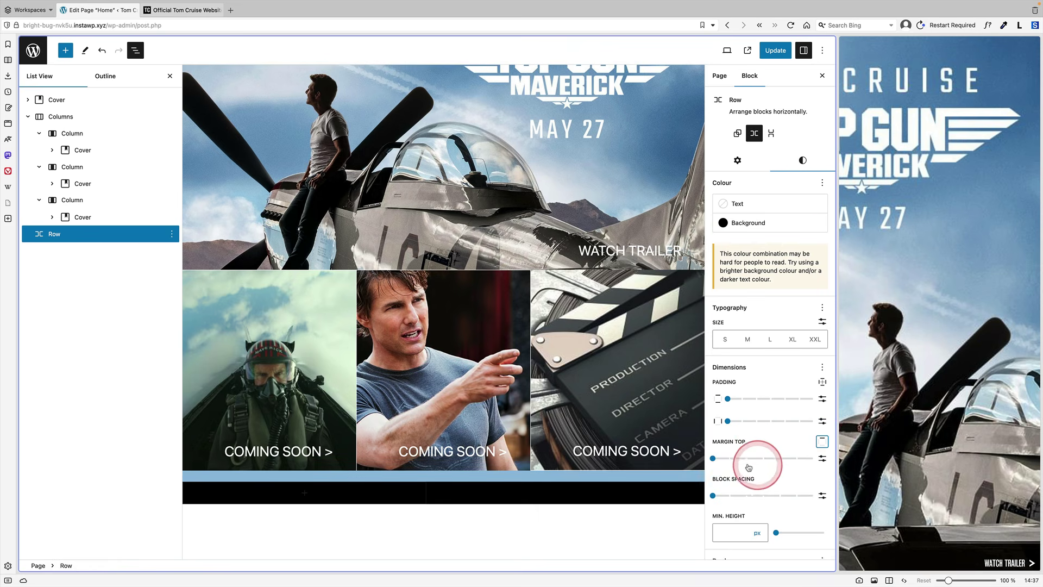
mouse_move(714, 460)
mouse_down()
mouse_move(750, 460)
mouse_move(707, 461)
mouse_up()
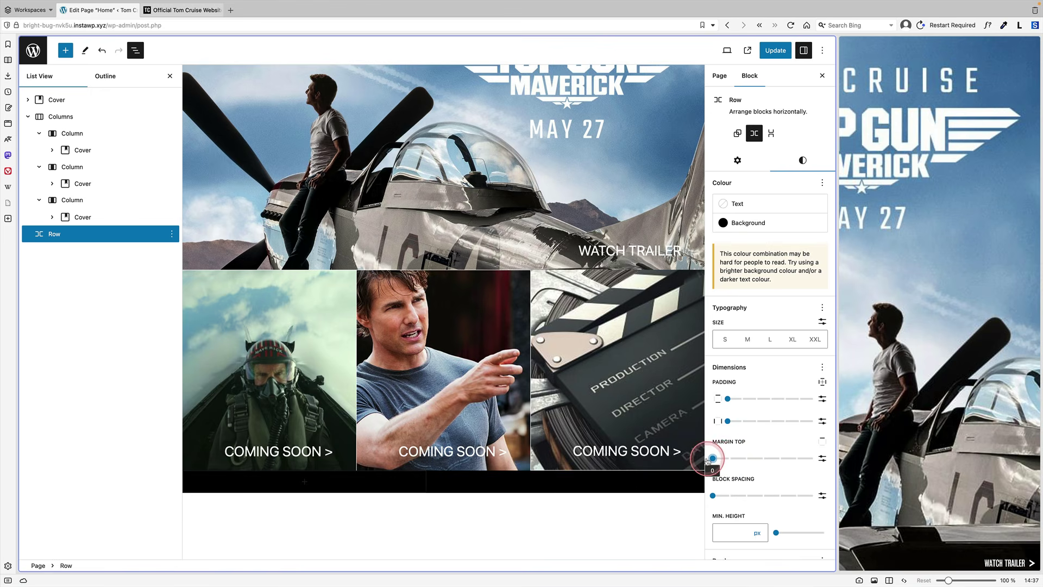
- Justify the Row with space between items and add a paragraph reading "PRIVACY POLICY | TERMS OF USE"
click(332, 485)
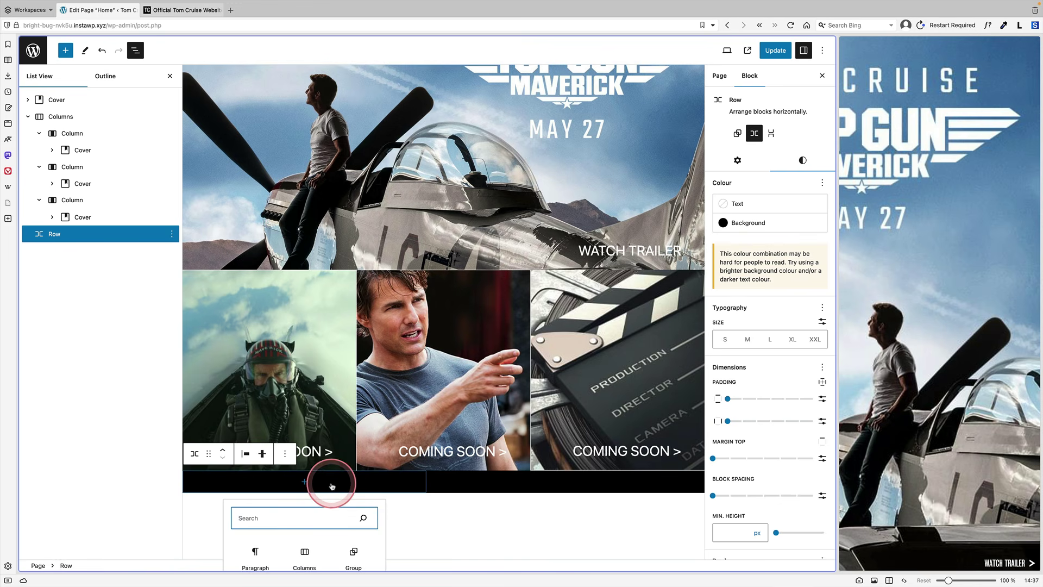
click(970, 493)
scroll(970, 493, down, 10)
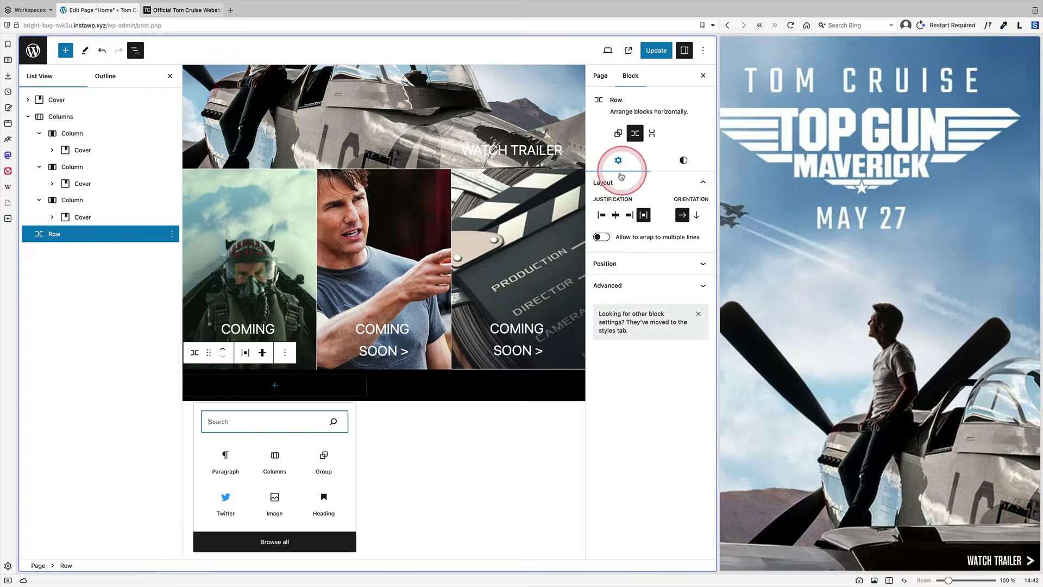
click(225, 456)
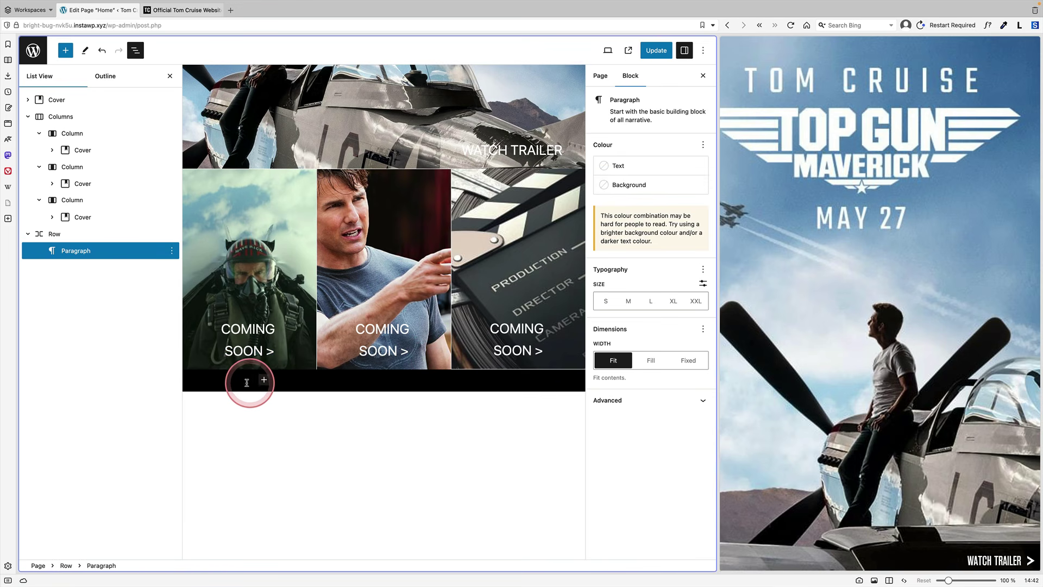
click(227, 379)
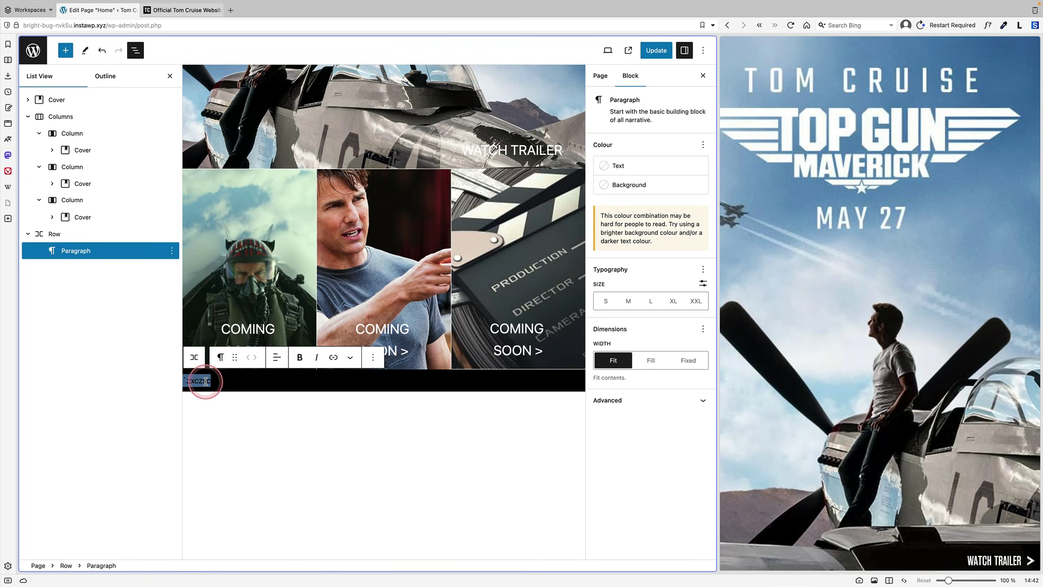
key(BackSpace)
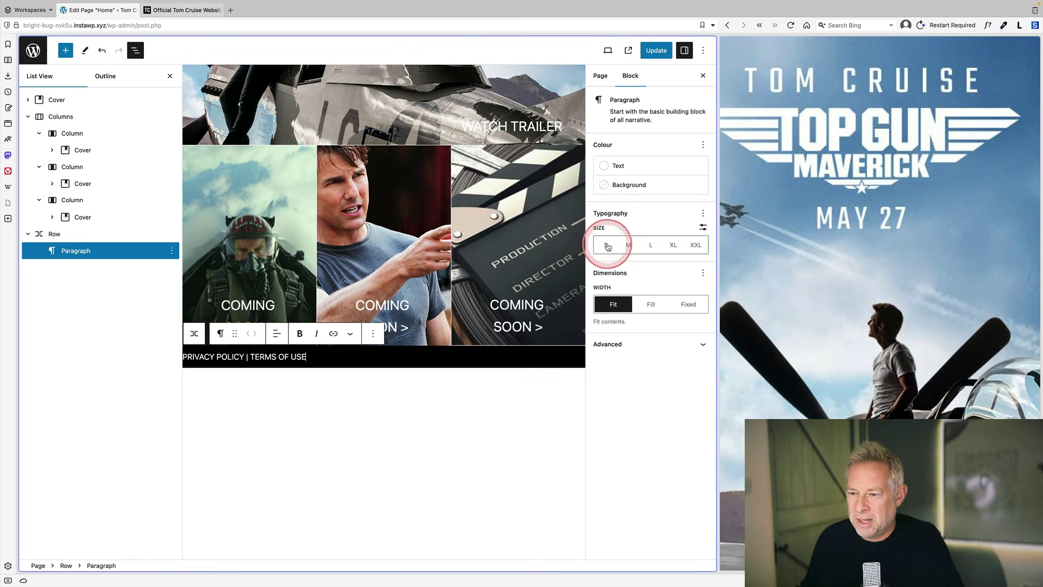
- Set the footer paragraph's font size to a custom .565 rem
click(606, 245)
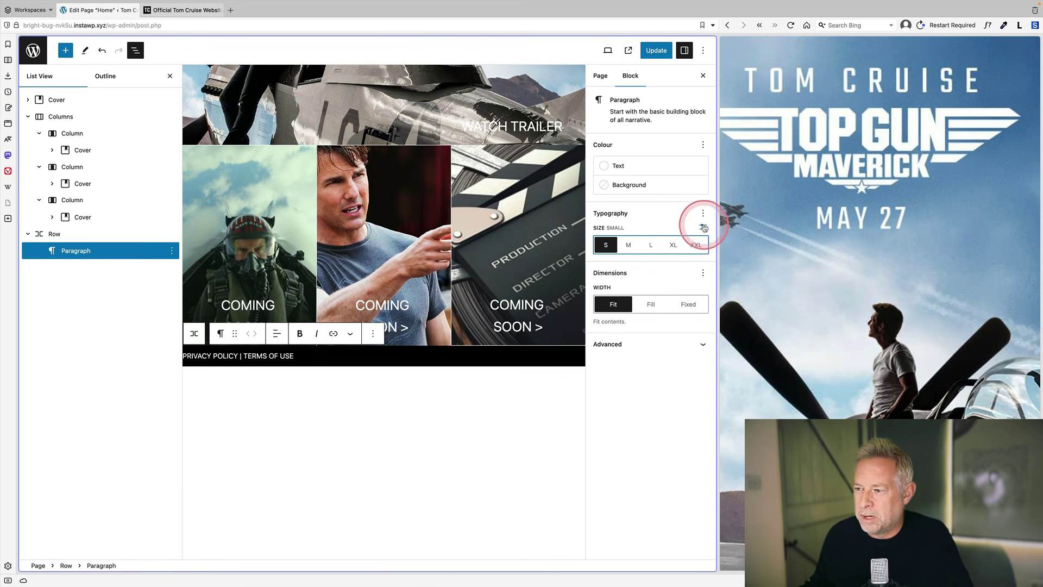
click(703, 226)
text(.565)
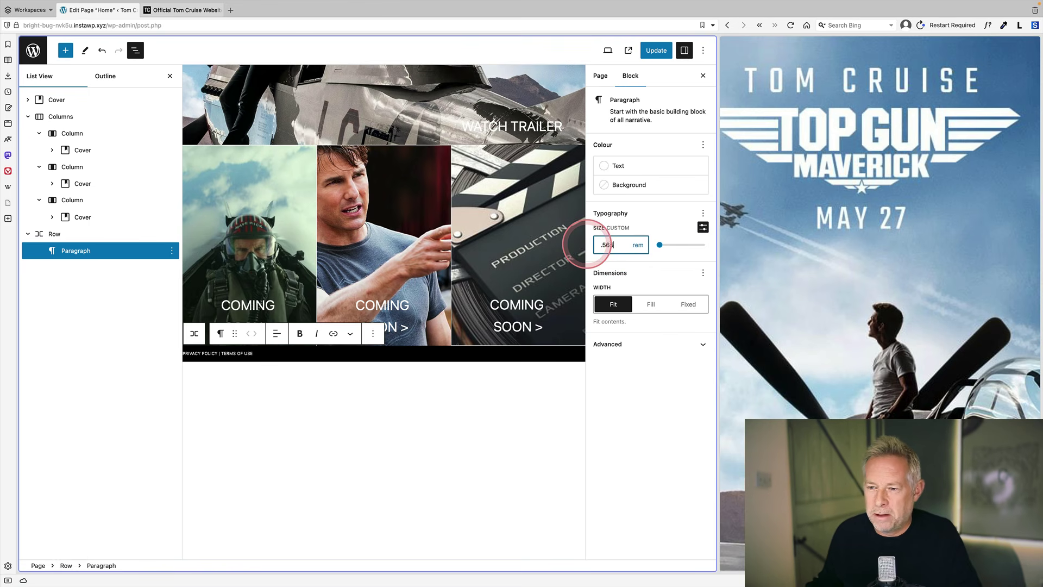
click(688, 233)
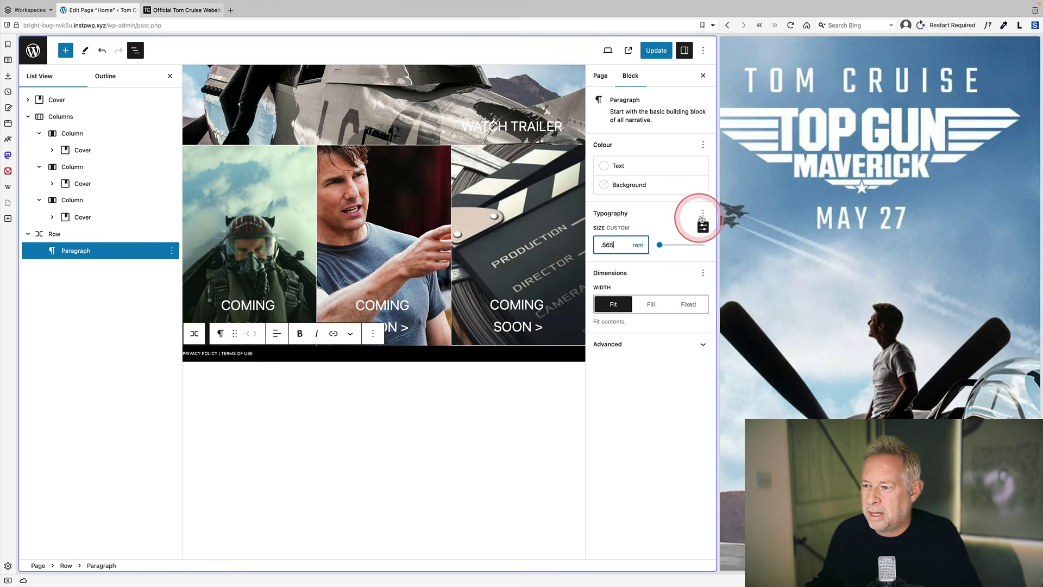
- Enable the Appearance typography option for the footer paragraph and set it to Light
click(702, 218)
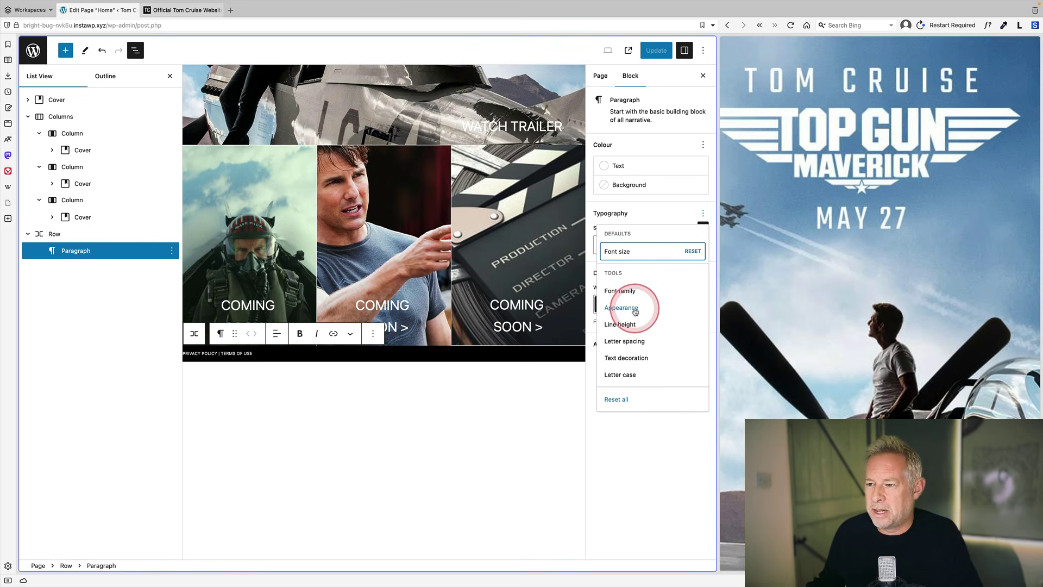
click(635, 312)
click(655, 465)
click(630, 287)
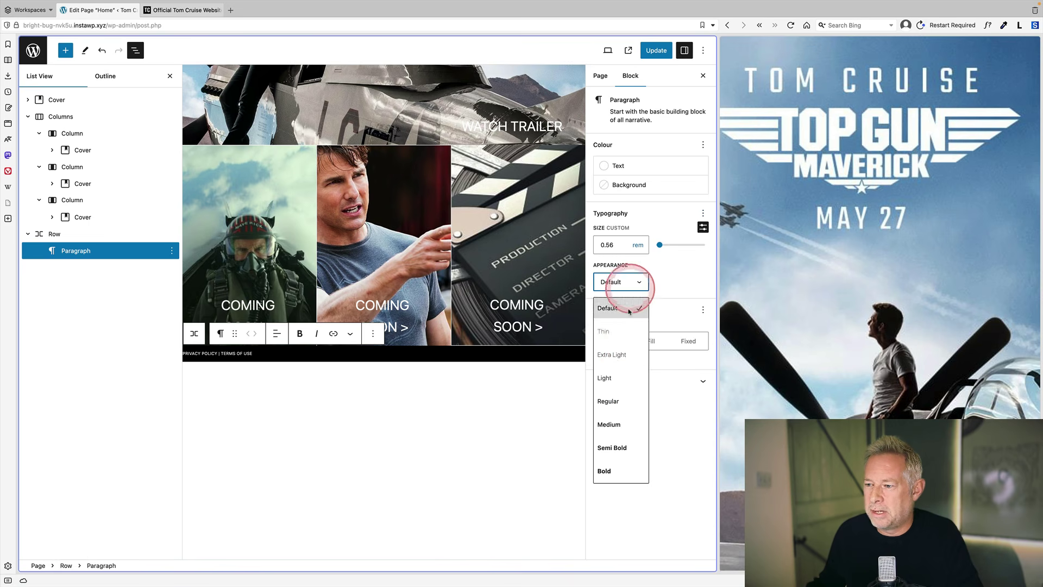
click(612, 375)
click(233, 357)
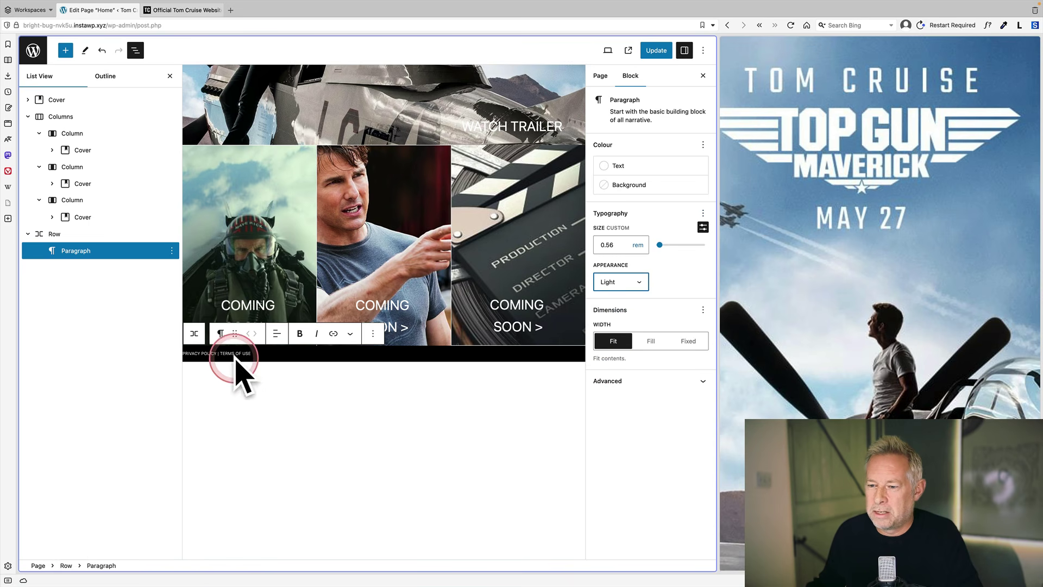
- Try centring the footer Row's items, and return its justification to space between items
click(80, 238)
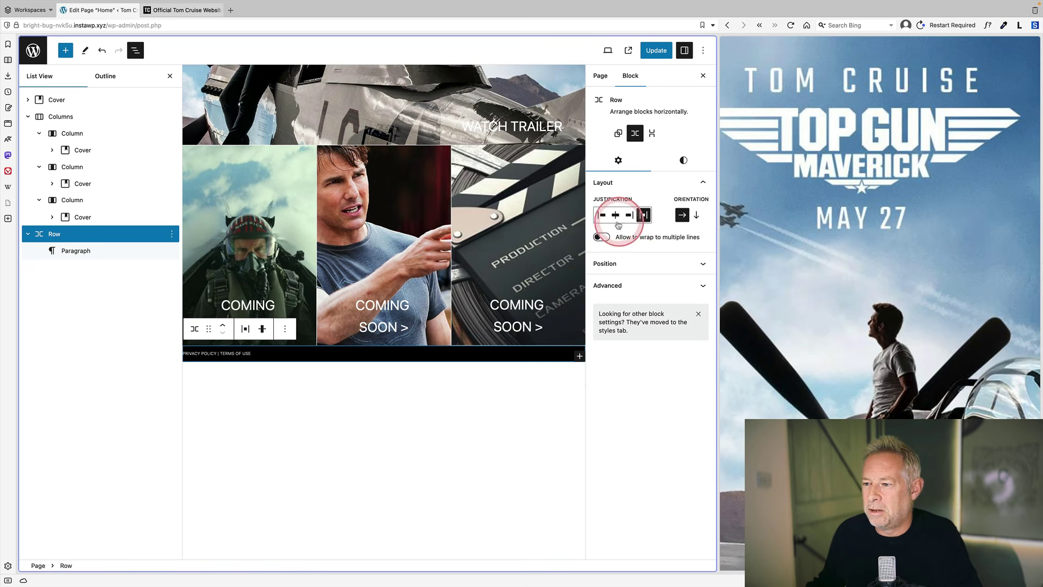
click(615, 215)
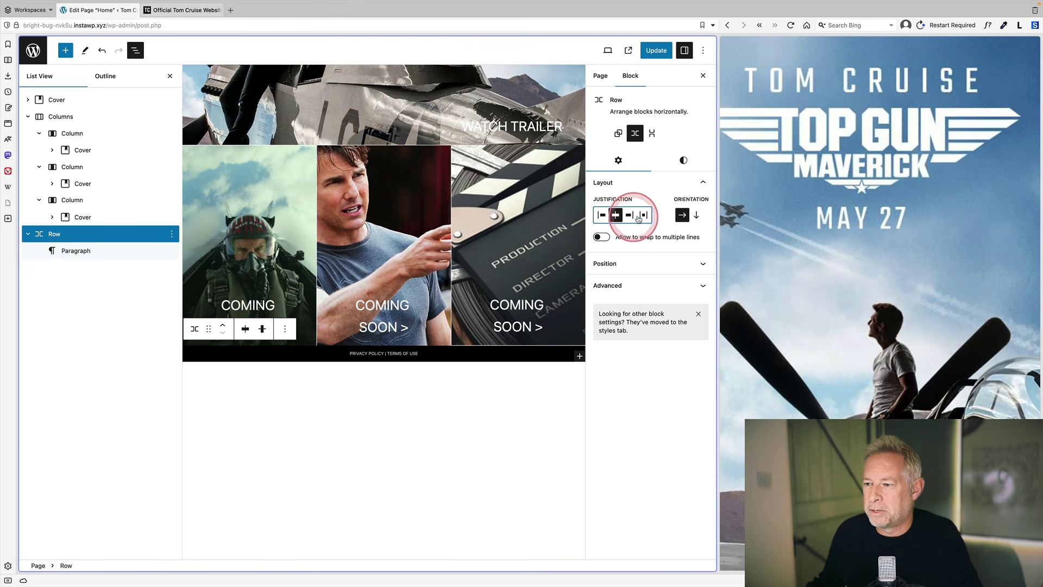
click(638, 216)
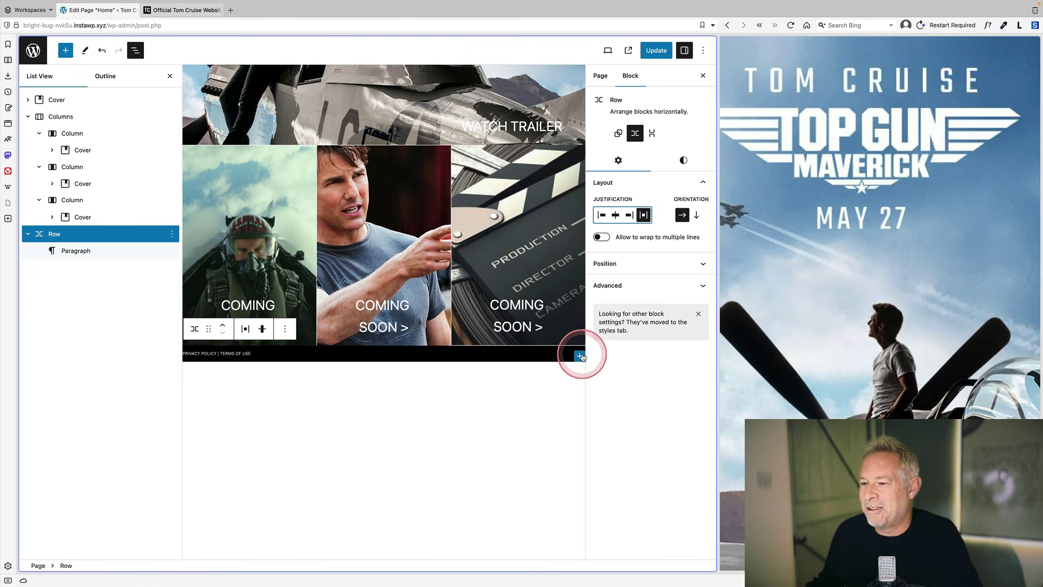
- Add a Social Icons block to the footer Row after the paragraph
click(580, 356)
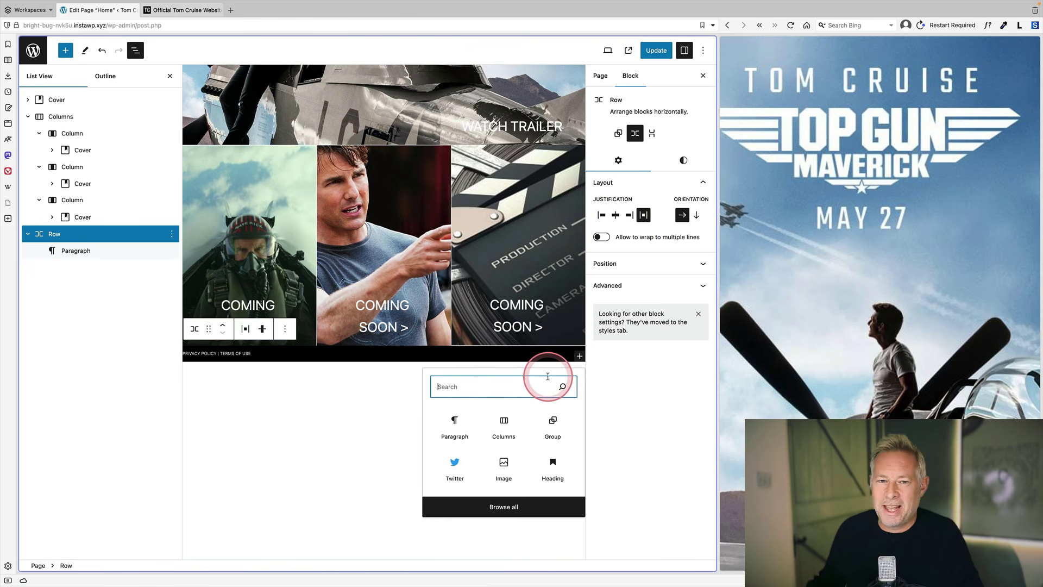
text(SOCI)
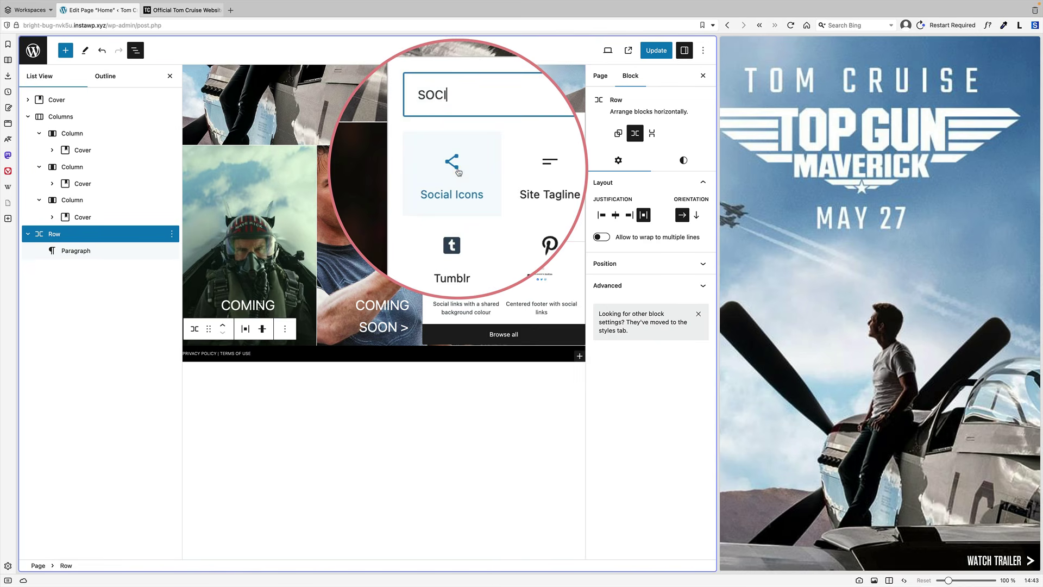
click(458, 172)
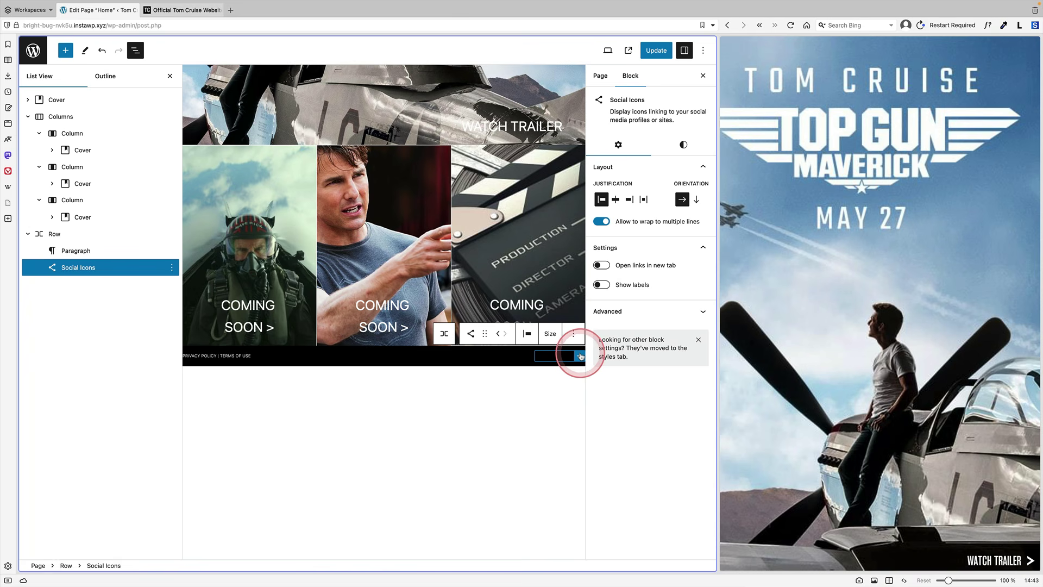
- Add an Instagram icon to the Social Icons block, matching the reference site's footer, with "@" as its address
click(579, 355)
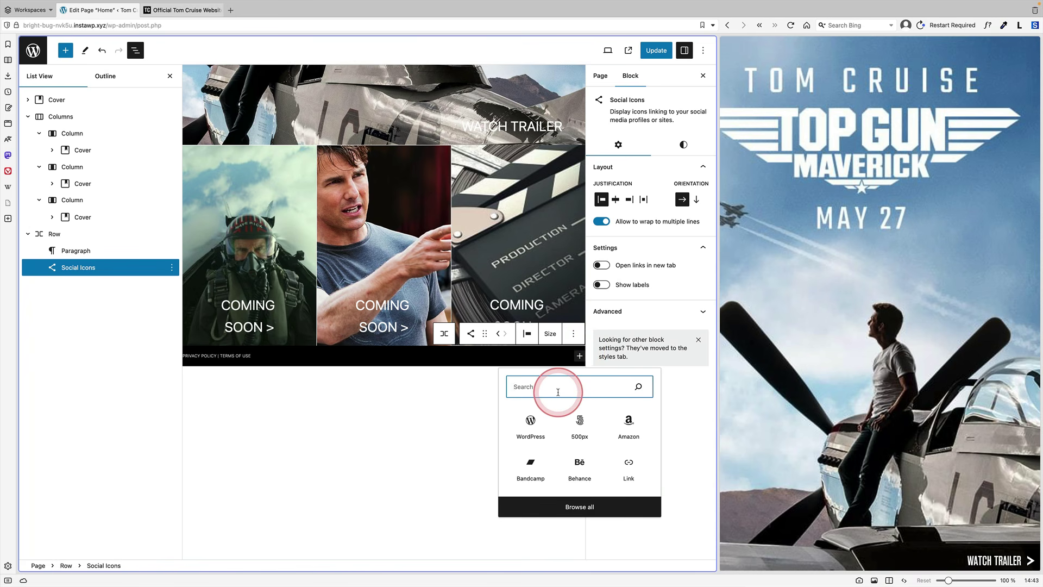
scroll(815, 451, down, 10)
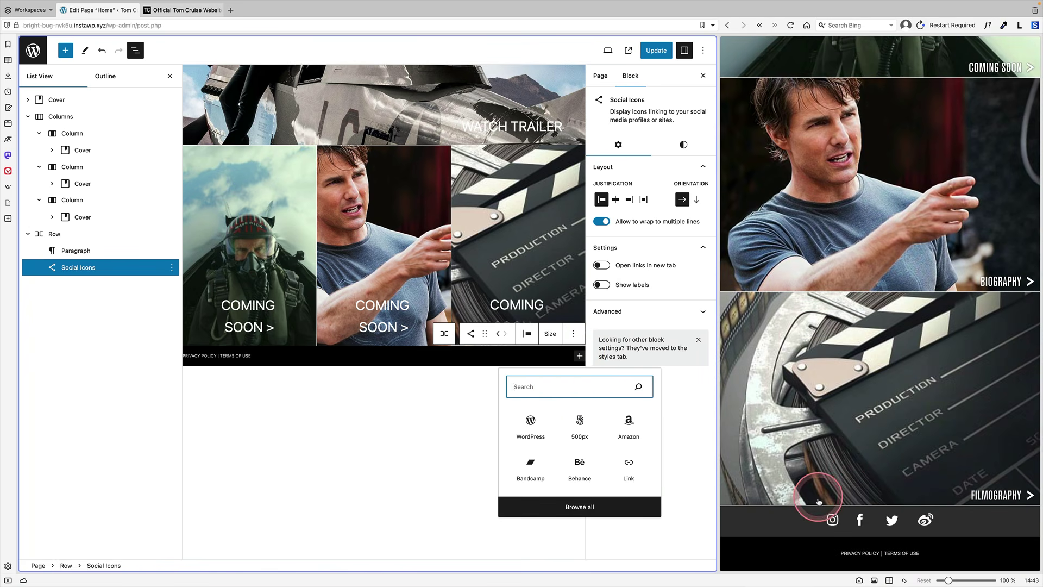
text(IN)
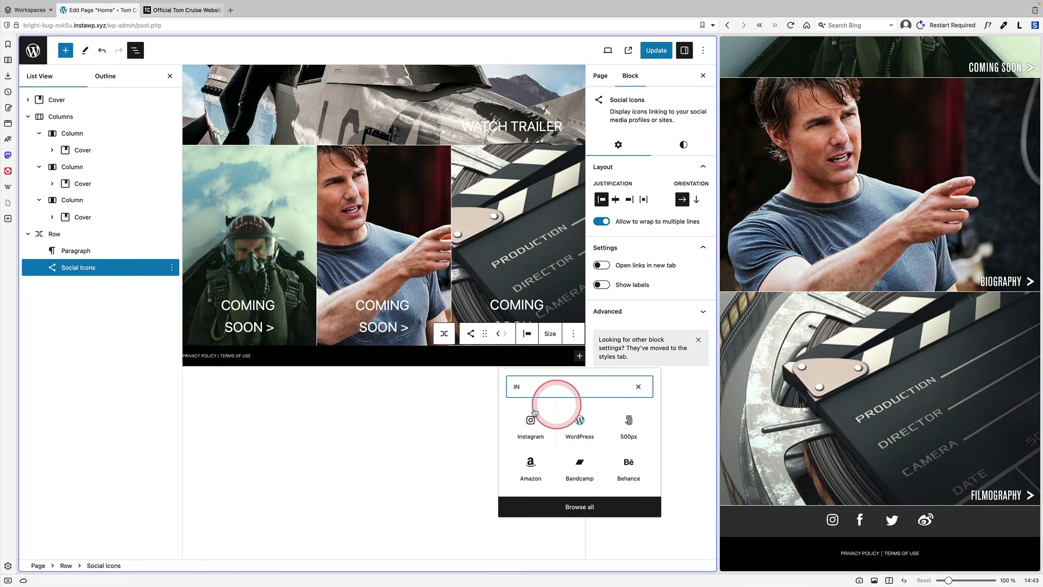
click(531, 421)
click(576, 360)
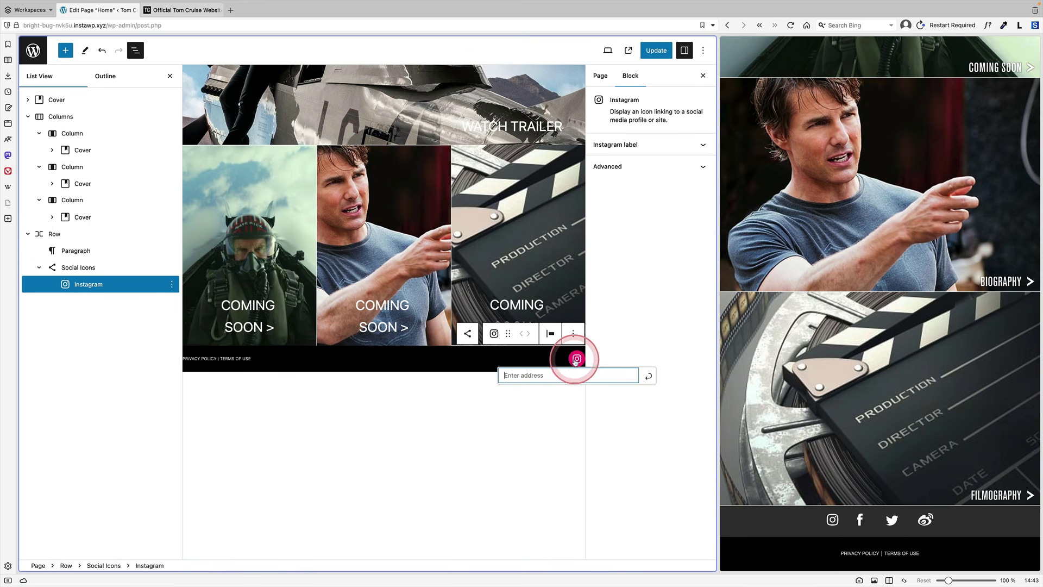
click(551, 376)
text(@)
click(648, 375)
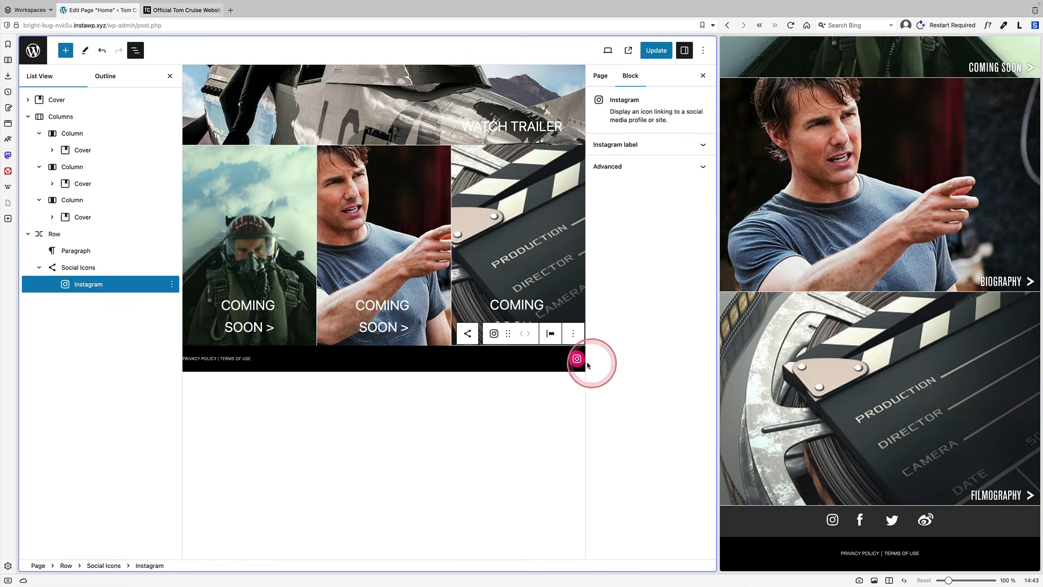
- Set the Social Icons block's icon colour to white and its icon background to black
click(163, 268)
click(650, 129)
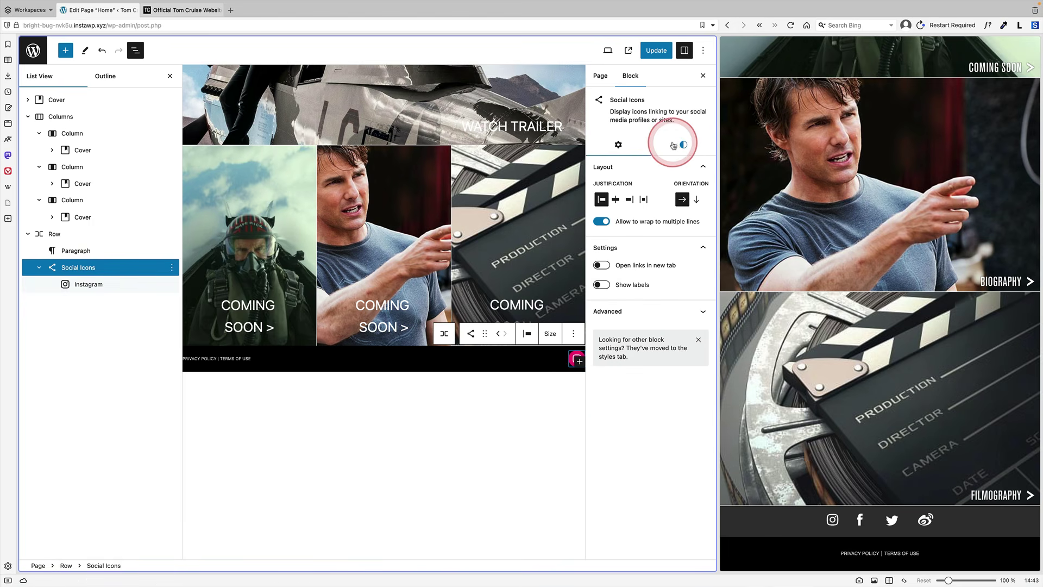
click(680, 145)
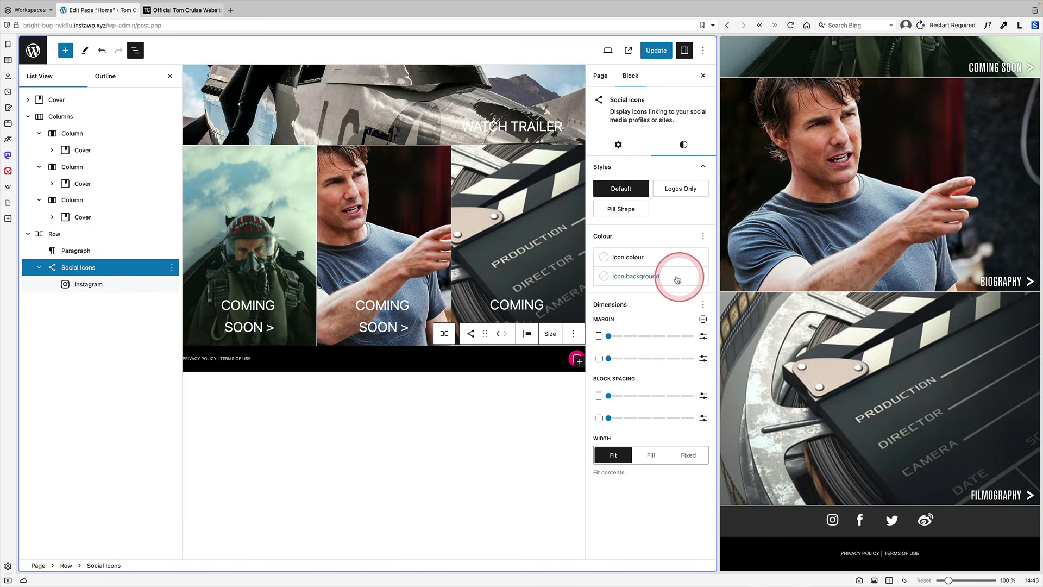
click(652, 258)
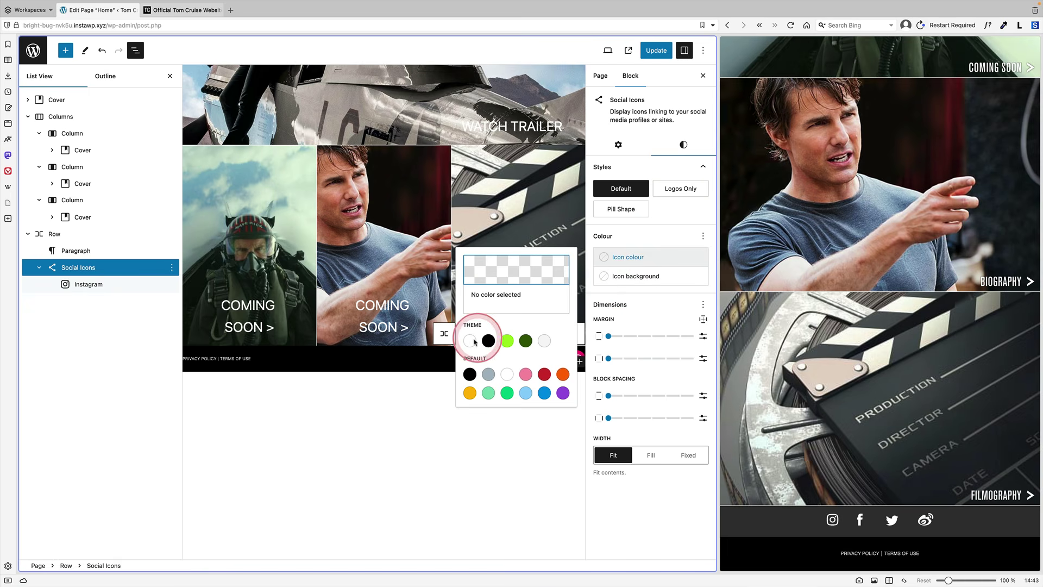
click(474, 342)
click(622, 276)
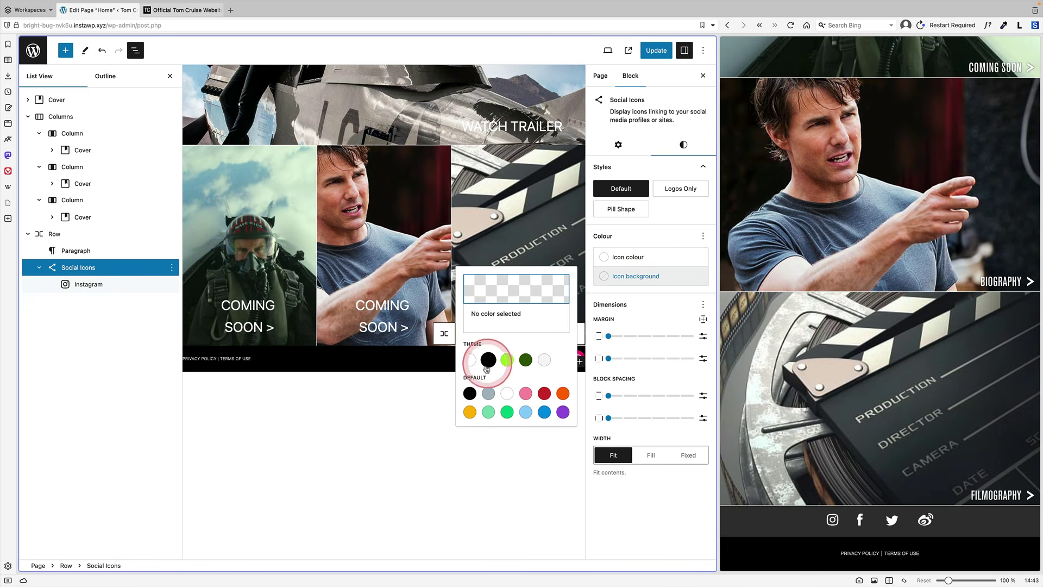
click(470, 392)
- Add Facebook and Twitter icons after the Instagram icon in the footer's Social Icons block
click(426, 364)
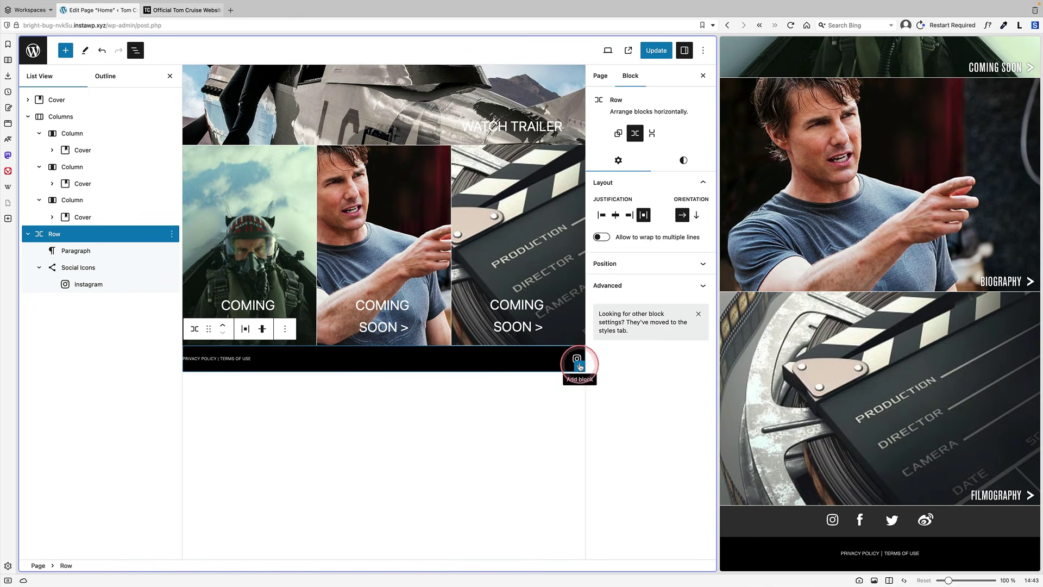
click(580, 367)
text(FA)
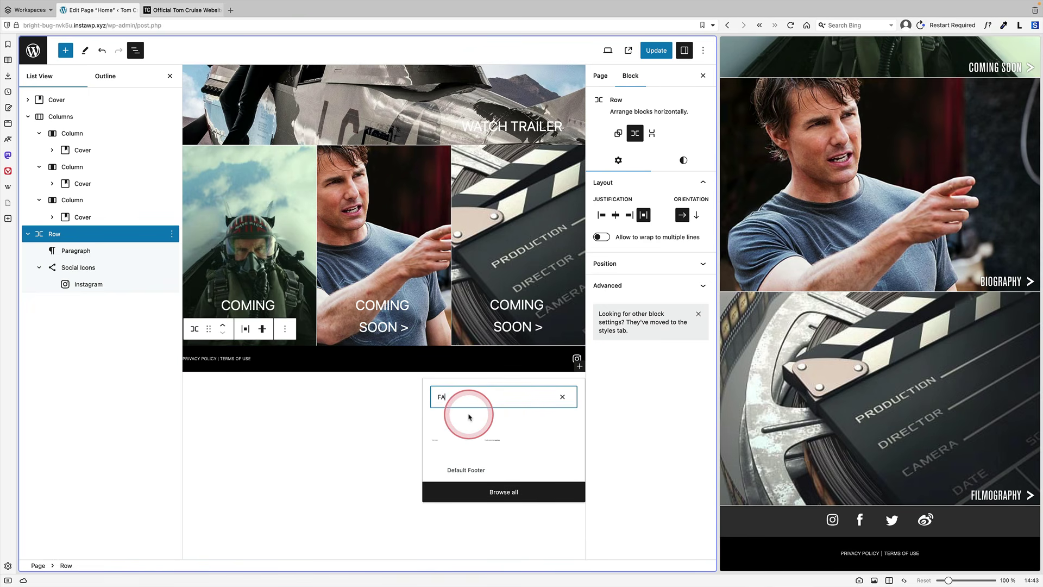
click(469, 416)
- Set the Social Icons' horizontal block spacing to 0 and the footer Row's horizontal padding to preset 1
click(685, 150)
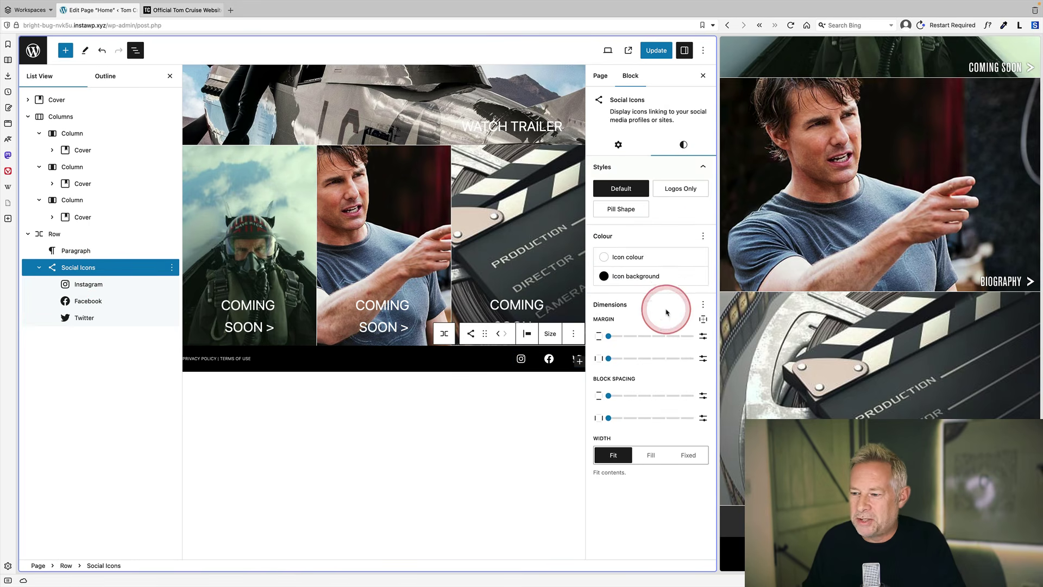
drag(609, 418, 634, 418)
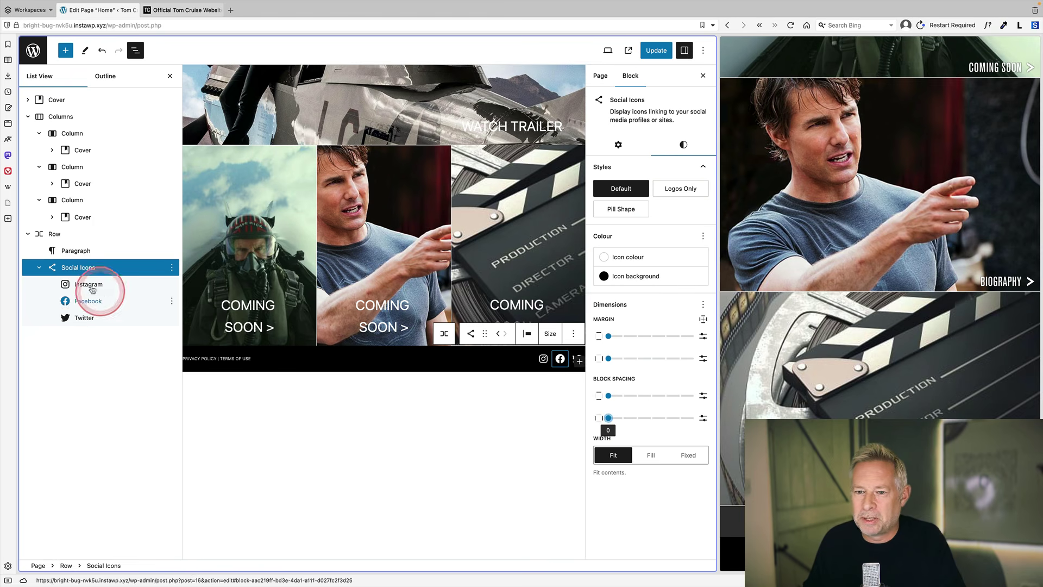
click(76, 233)
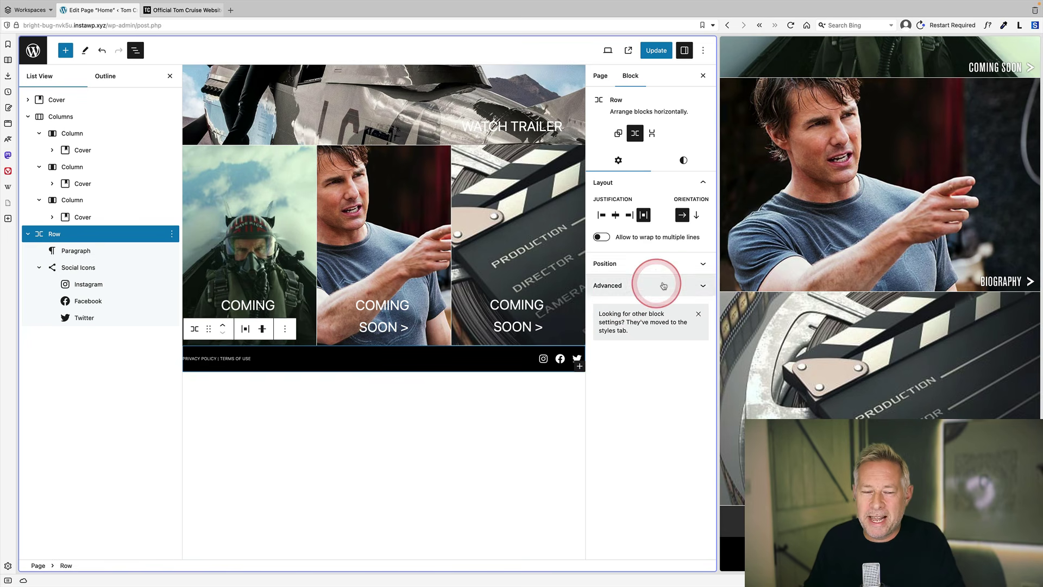
click(683, 160)
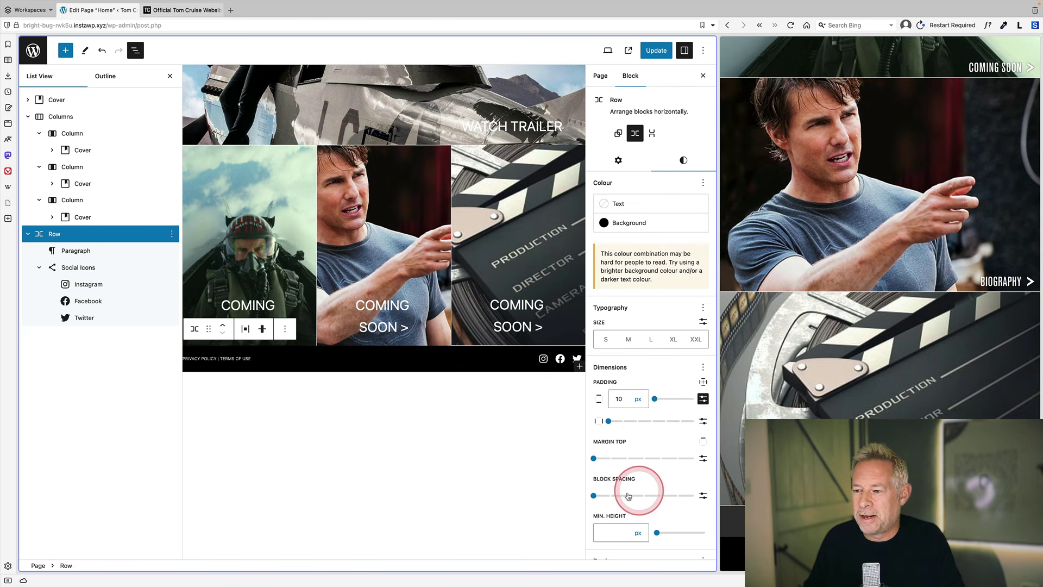
click(609, 422)
drag(609, 422, 623, 422)
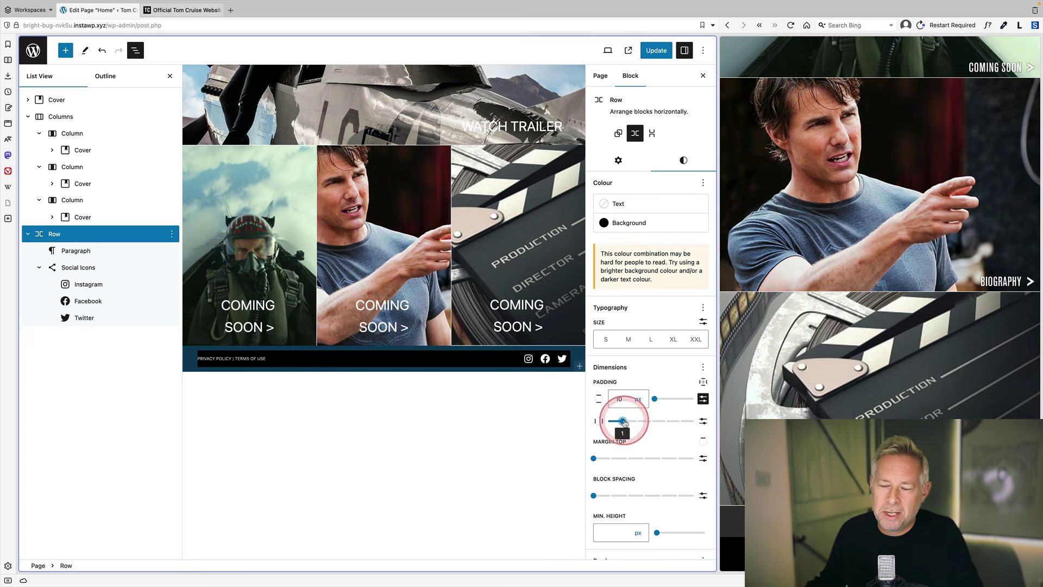
click(326, 389)
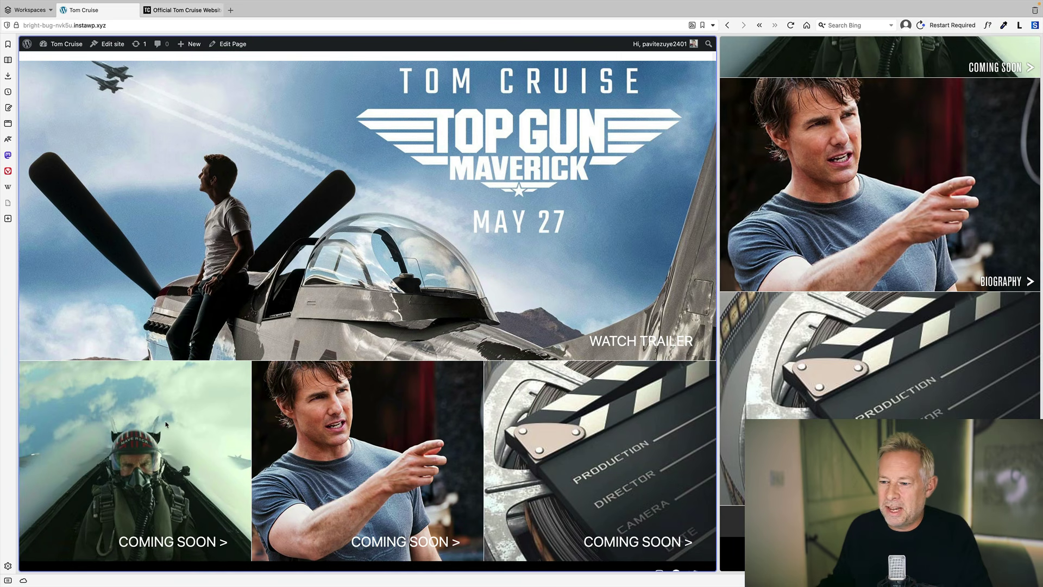
- Set the site-wide layout's vertical padding to 0 in the Front Page template's Styles and save the site
scroll(167, 424, up, 2)
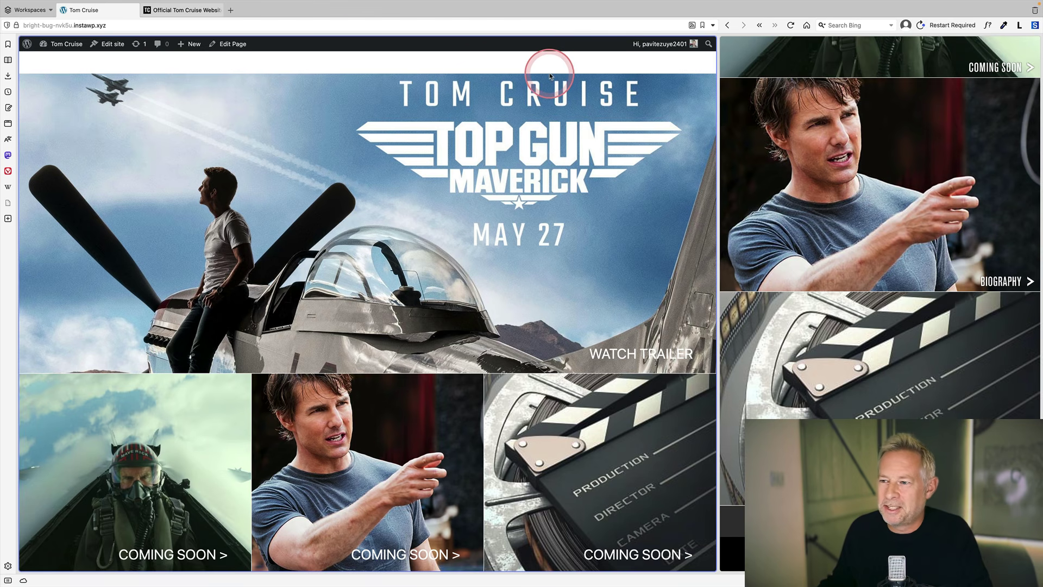
drag(719, 131, 636, 162)
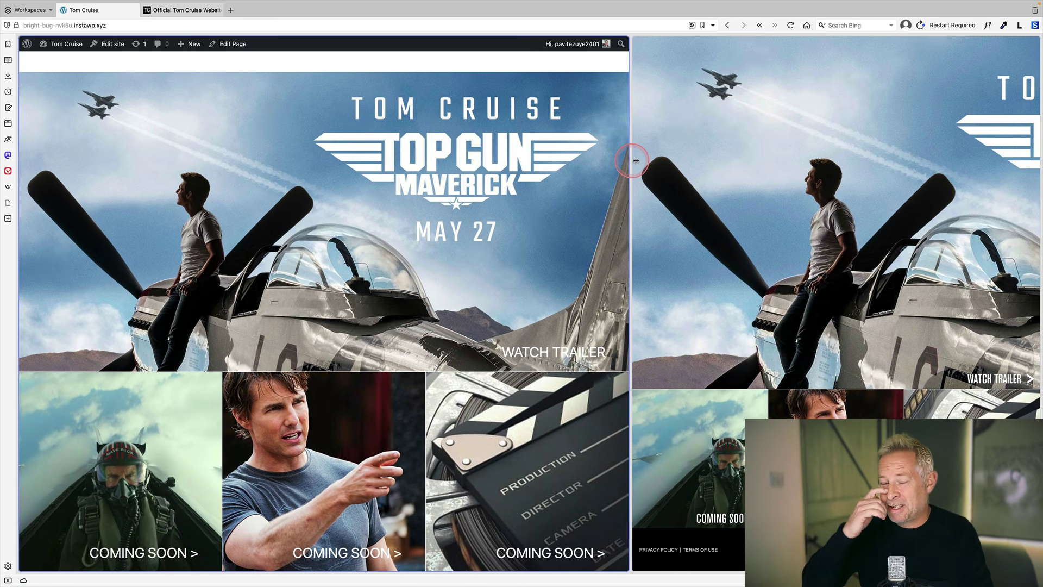
click(112, 45)
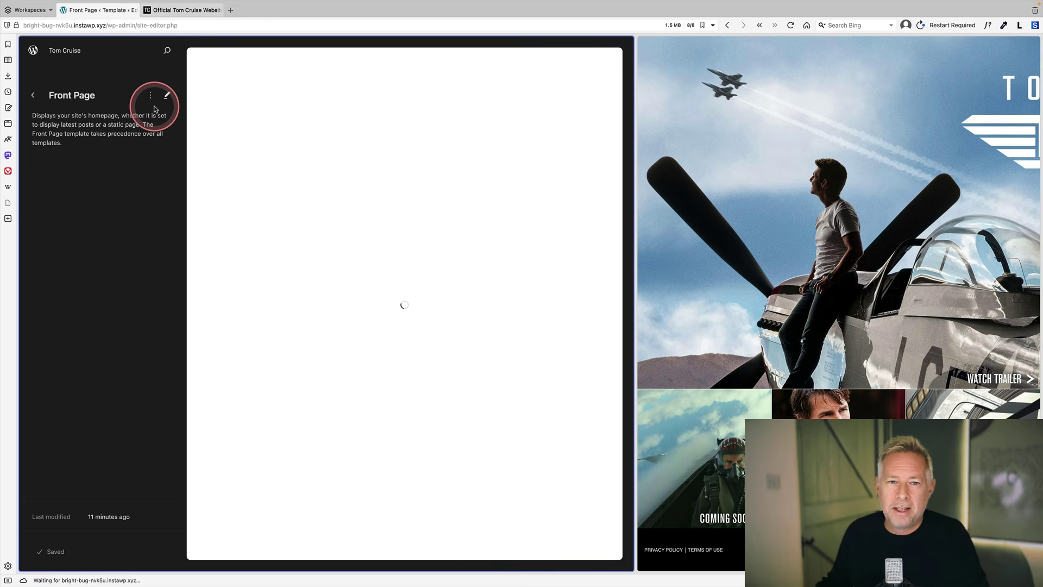
click(293, 198)
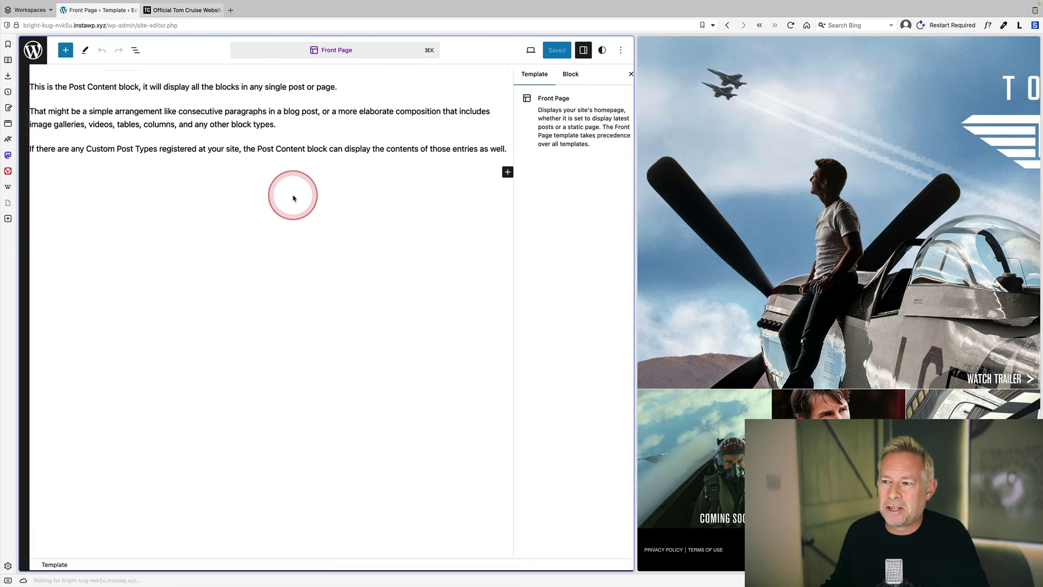
click(601, 50)
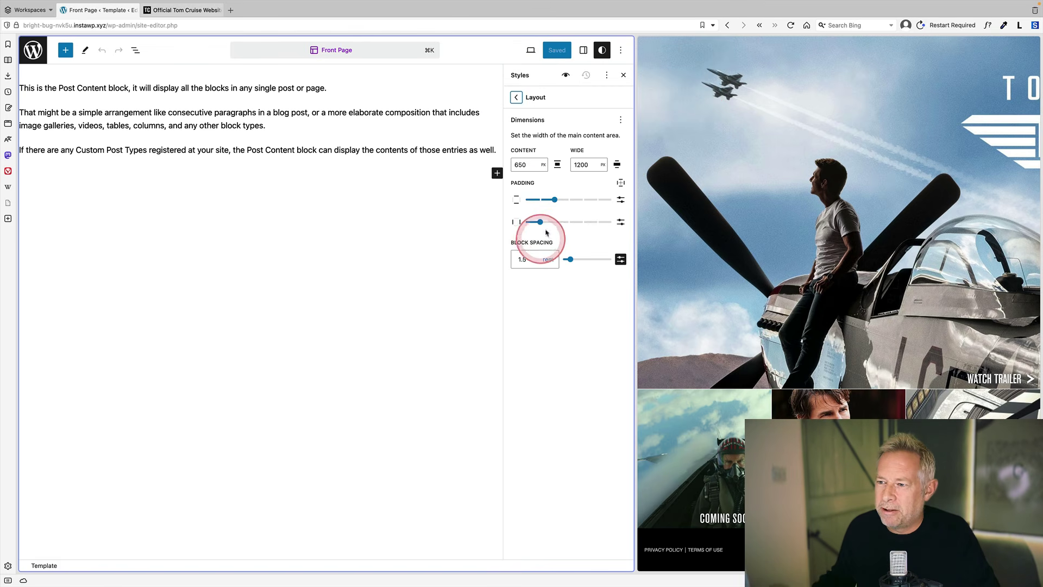
drag(554, 200, 515, 202)
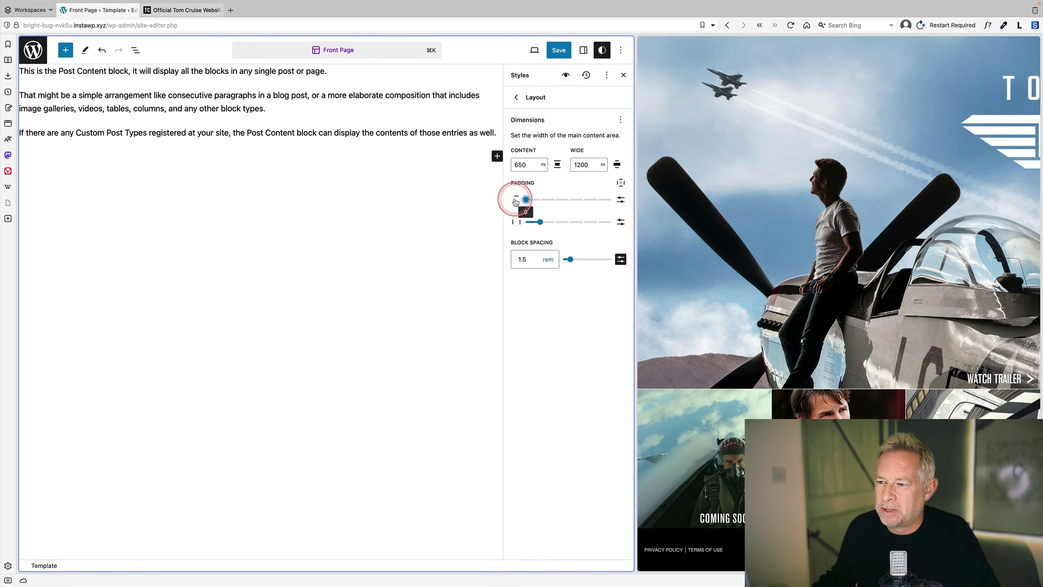
click(559, 50)
click(544, 48)
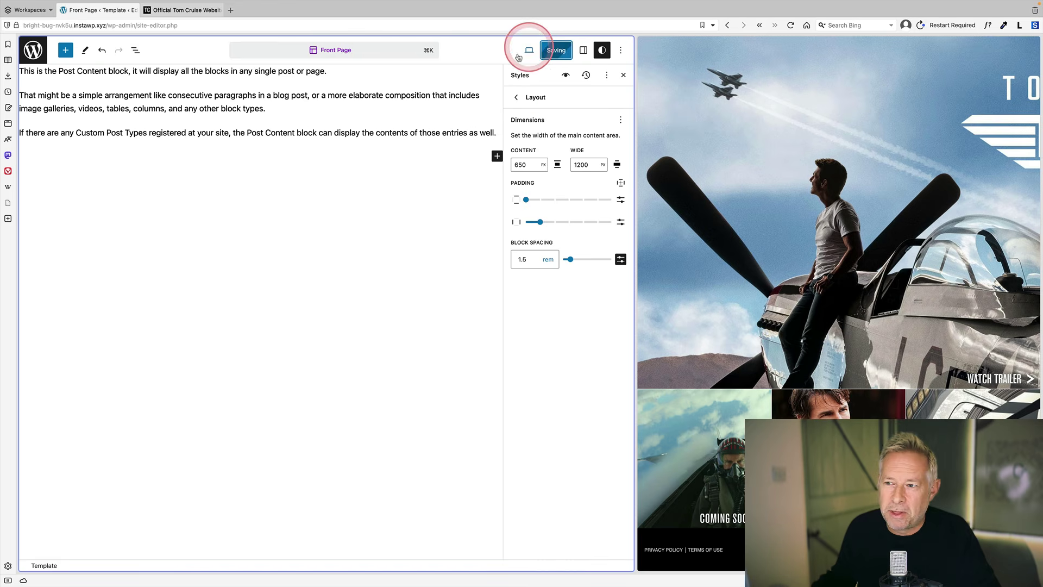
- Load the published homepage to check it, and open the WATCH TRAILER link on the reference site
drag(109, 28, 540, 31)
key(BackSpace)
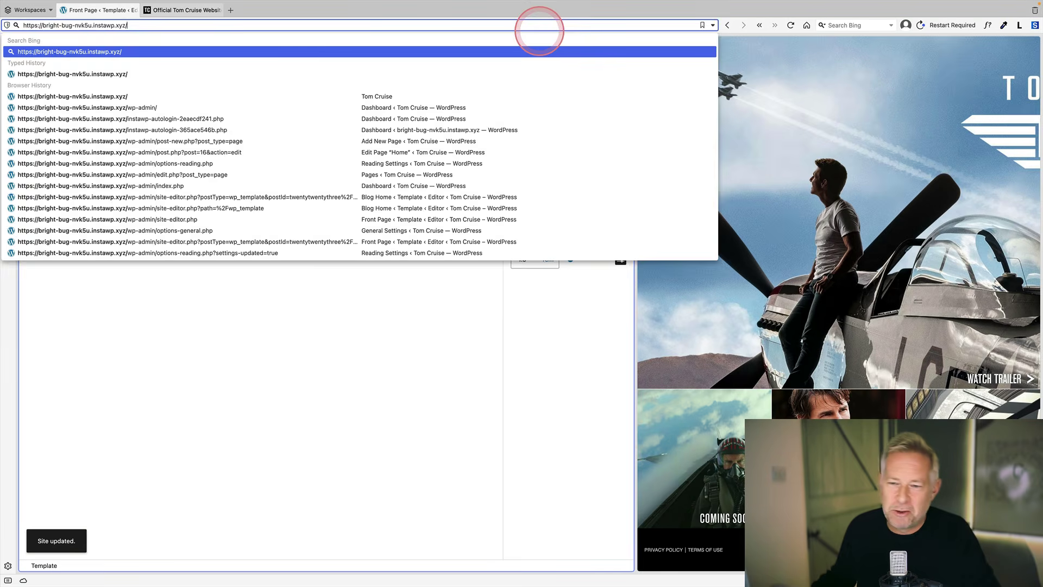
key(Return)
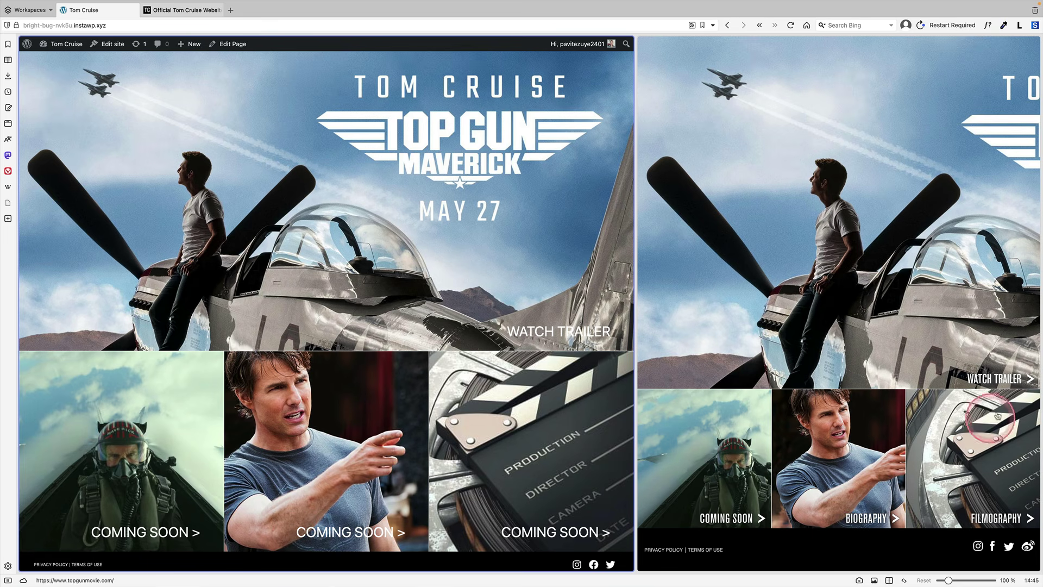
click(984, 381)
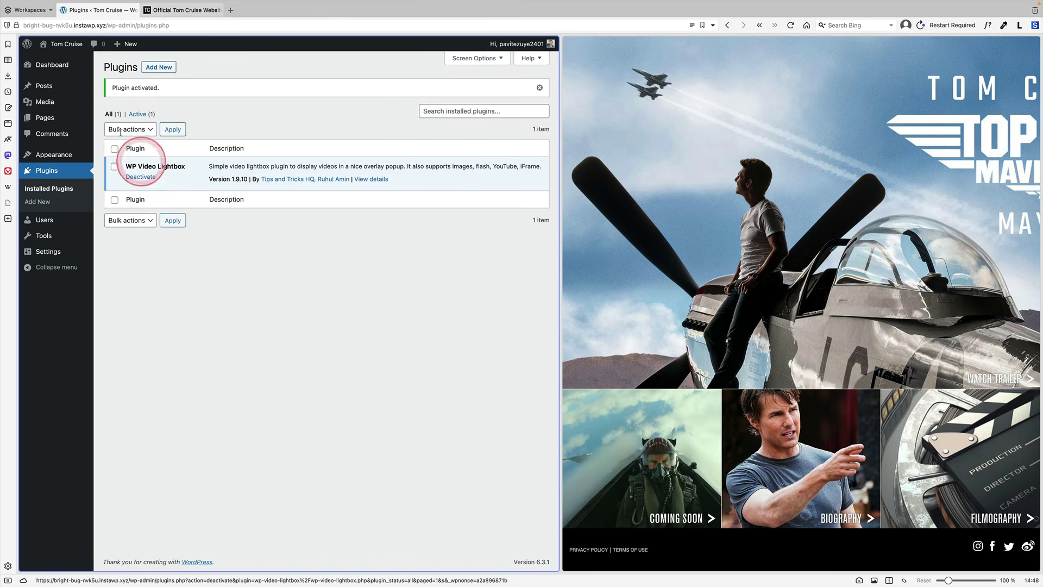
- Check the YouTube video ID in the hero Cover's video_lightbox_youtube shortcode and update the Home page
mouse_move(66, 46)
drag(265, 364, 369, 365)
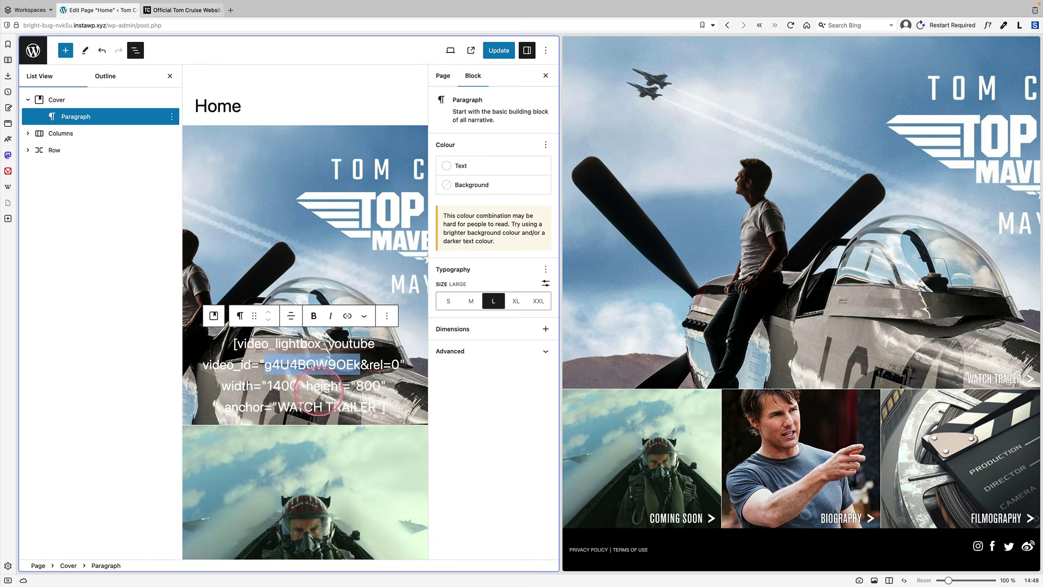
click(169, 76)
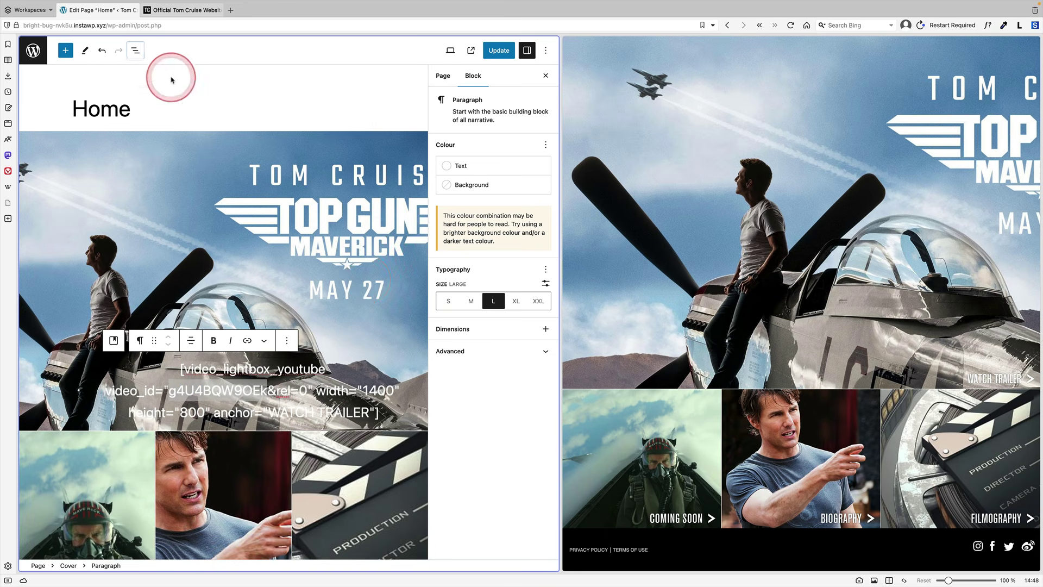
click(495, 51)
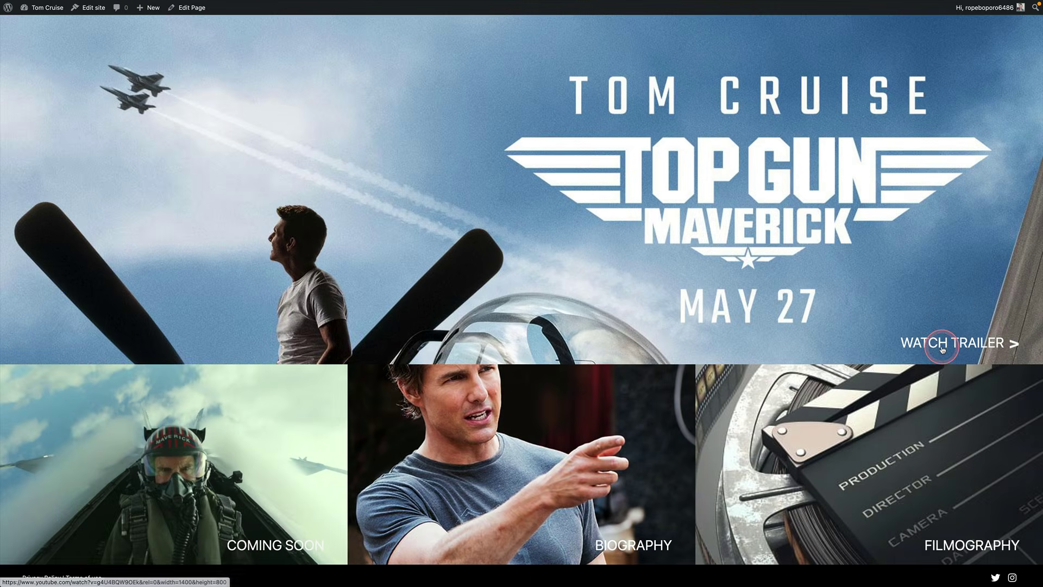
- Open the WATCH TRAILER lightbox on the published homepage and play the video to test it
click(940, 343)
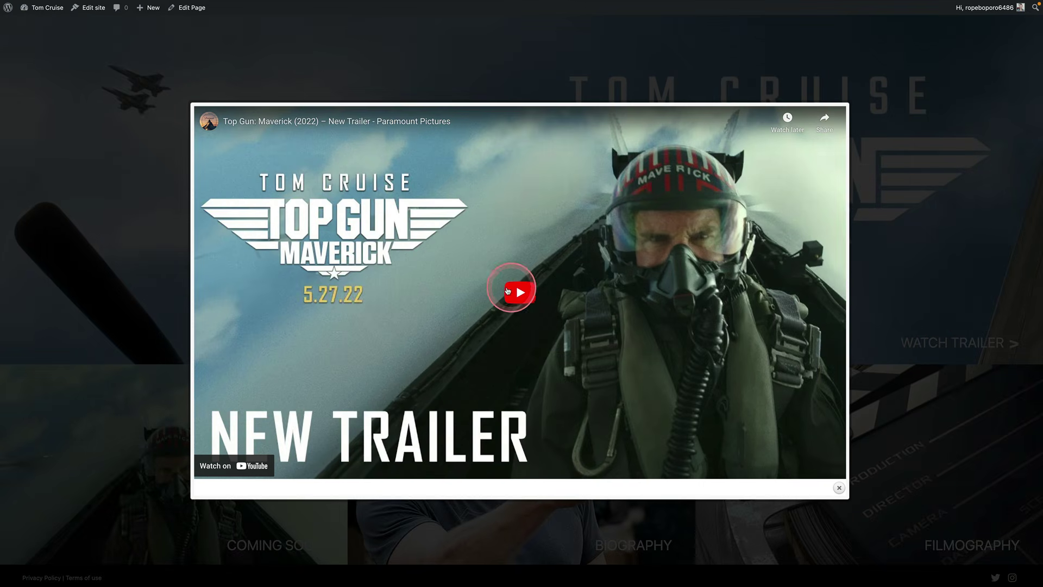
click(511, 291)
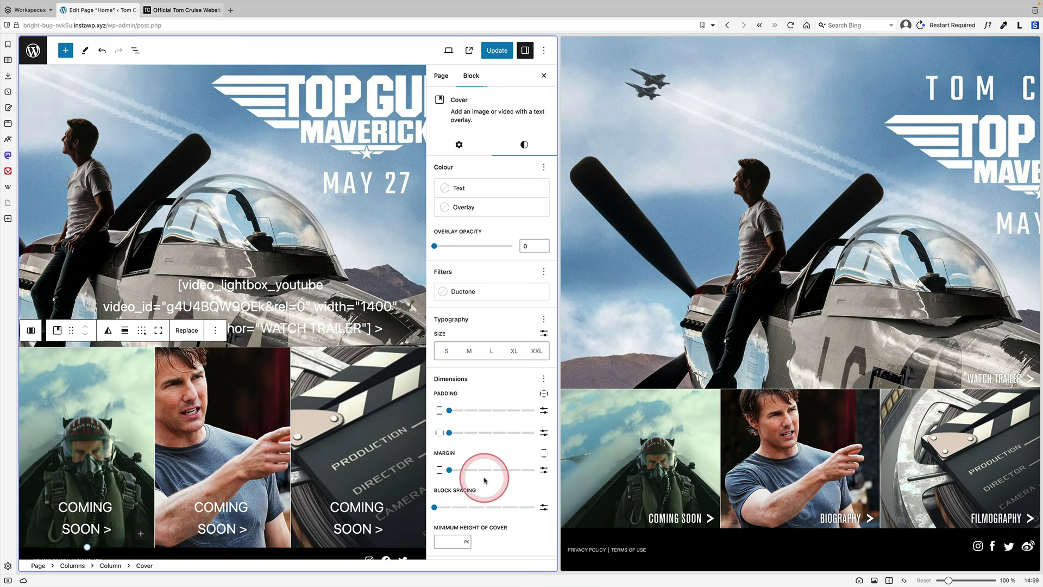
- Set the minimum height of the Covers in the first and second image columns to 300 px
text(300)
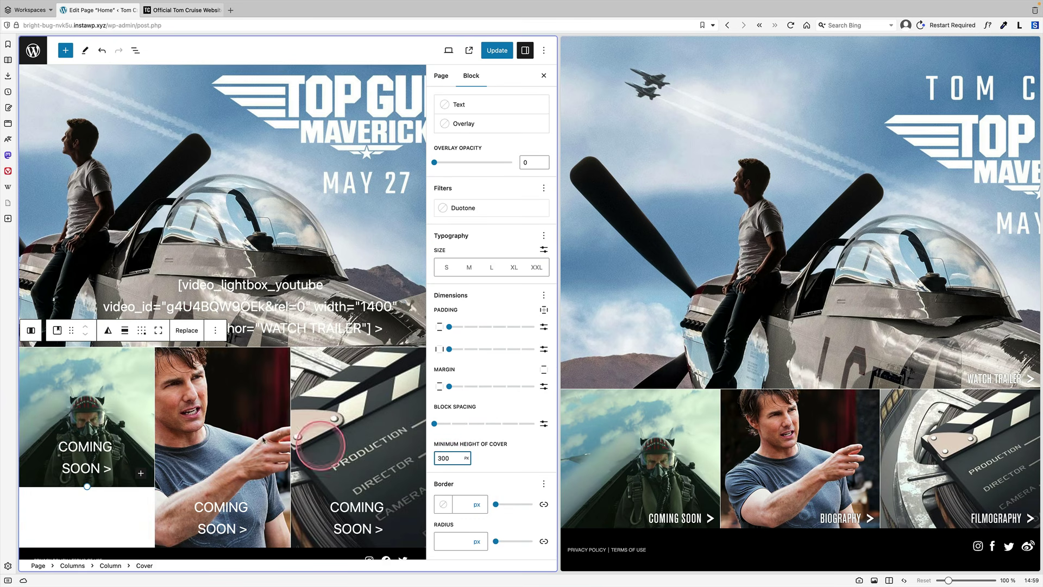
click(228, 424)
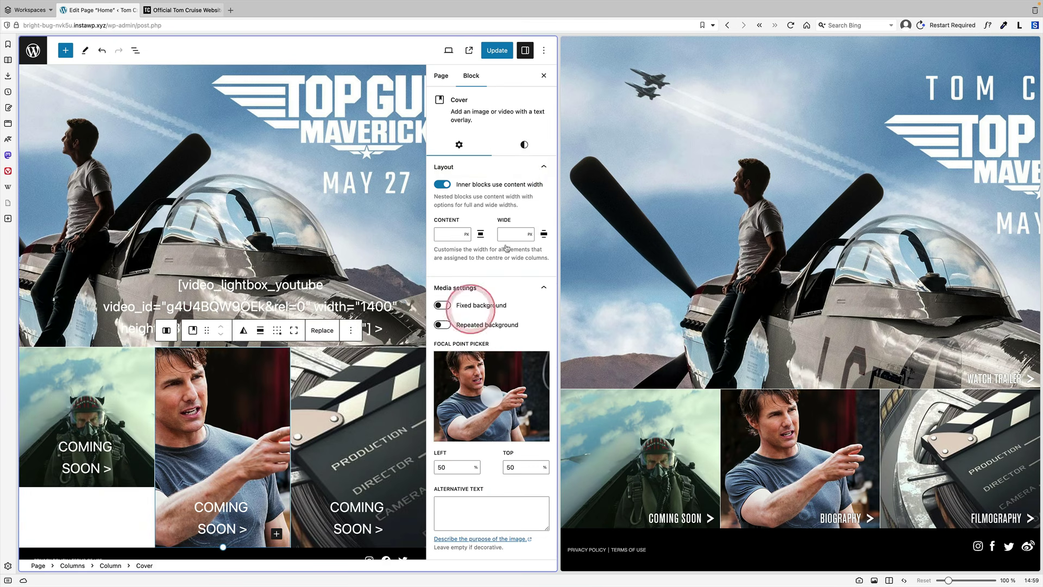
click(523, 146)
scroll(513, 348, down, 4)
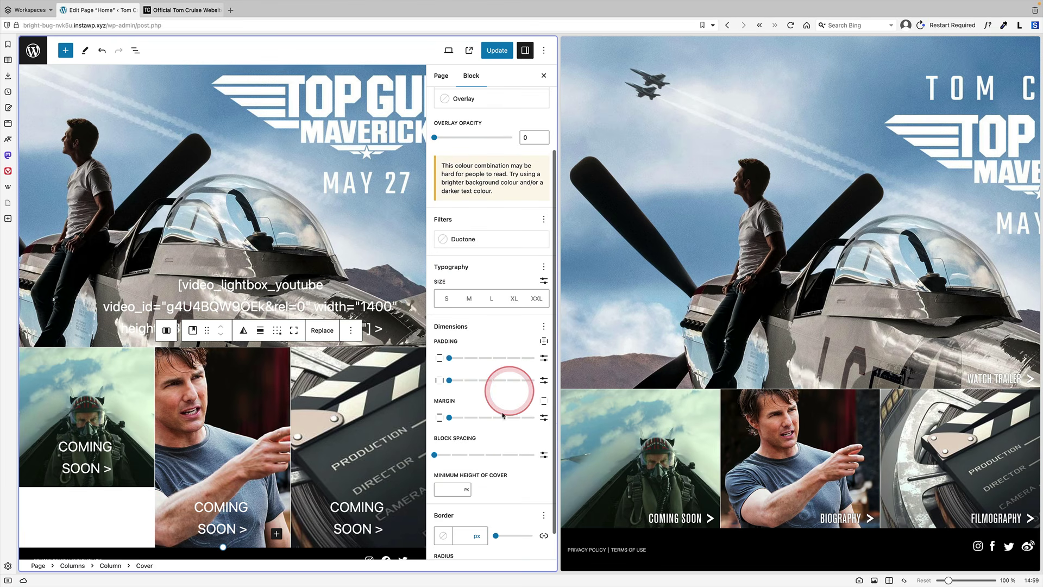
click(444, 490)
text(300)
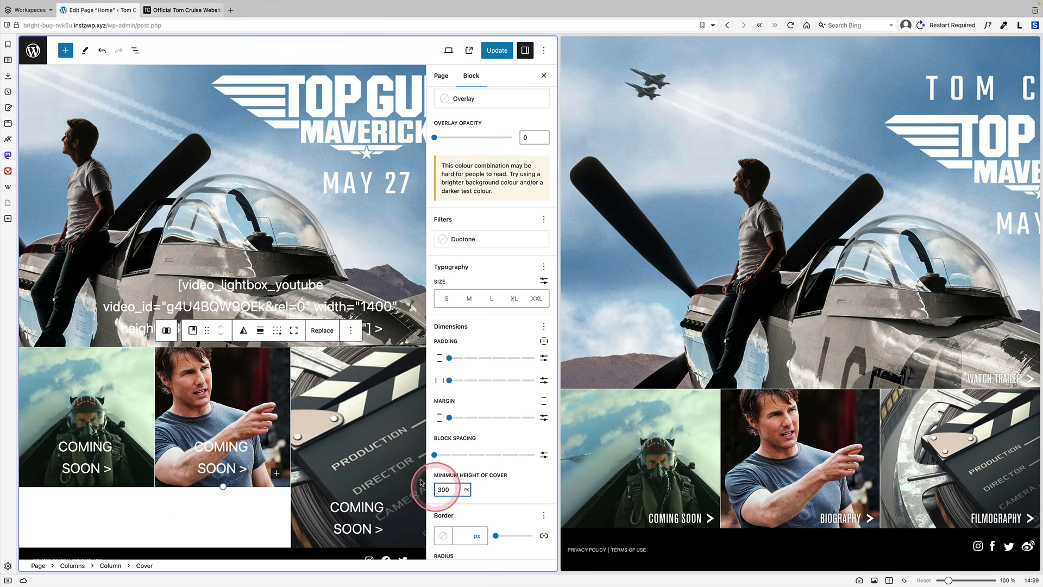
- Set the minimum height of the third image column's clapperboard Cover to 300 px
click(396, 458)
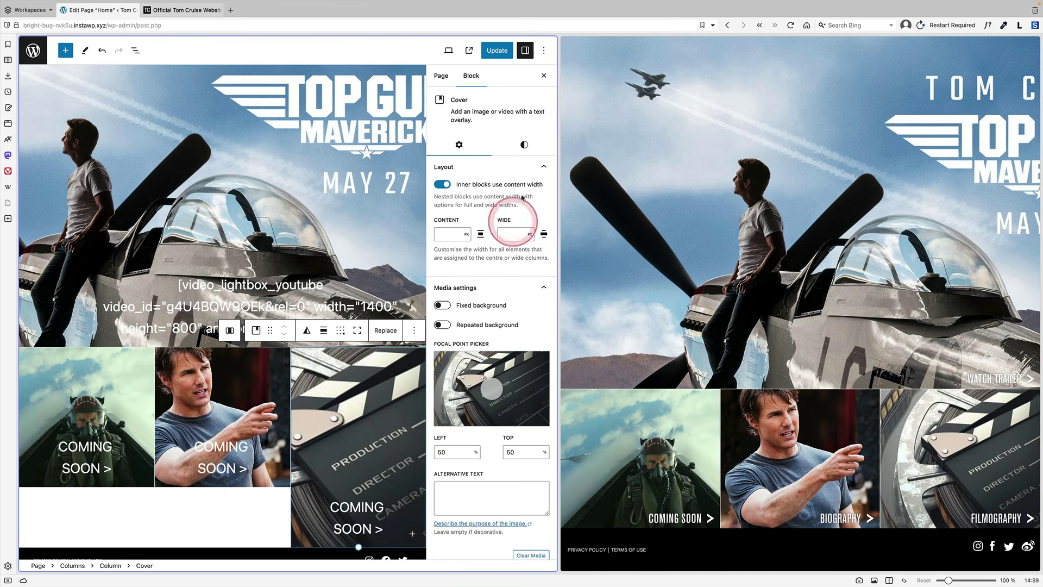
click(524, 144)
scroll(489, 413, down, 5)
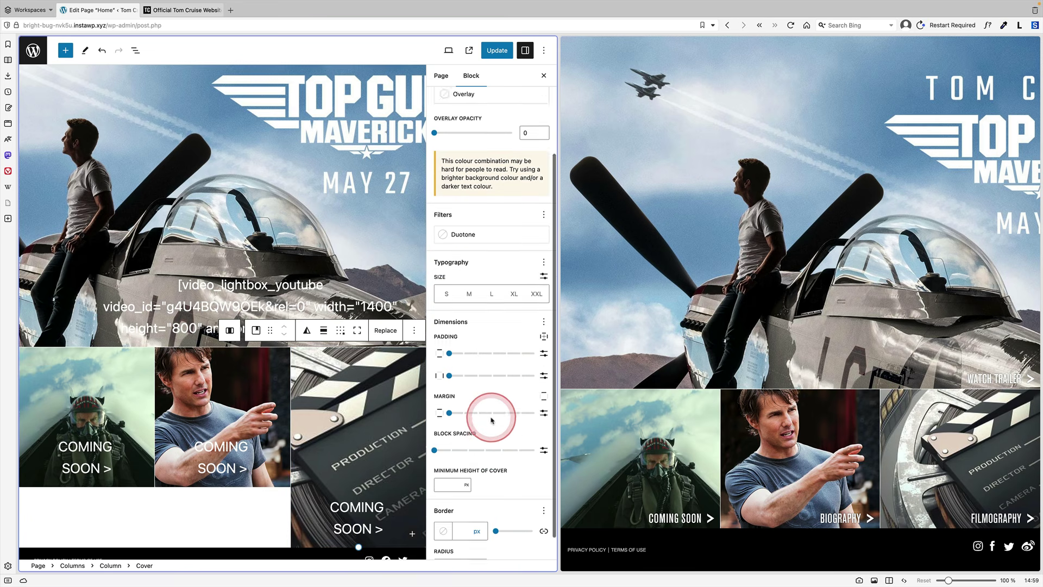
scroll(492, 419, down, 1)
click(451, 458)
text(300)
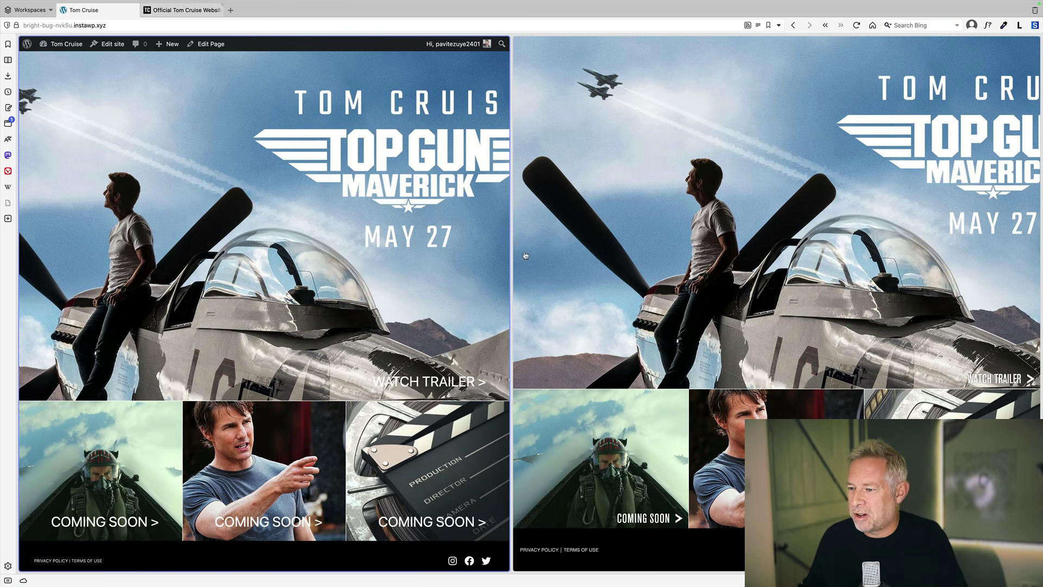
- Widen the published homepage's pane to compare its layout with the reference site
drag(511, 256, 552, 271)
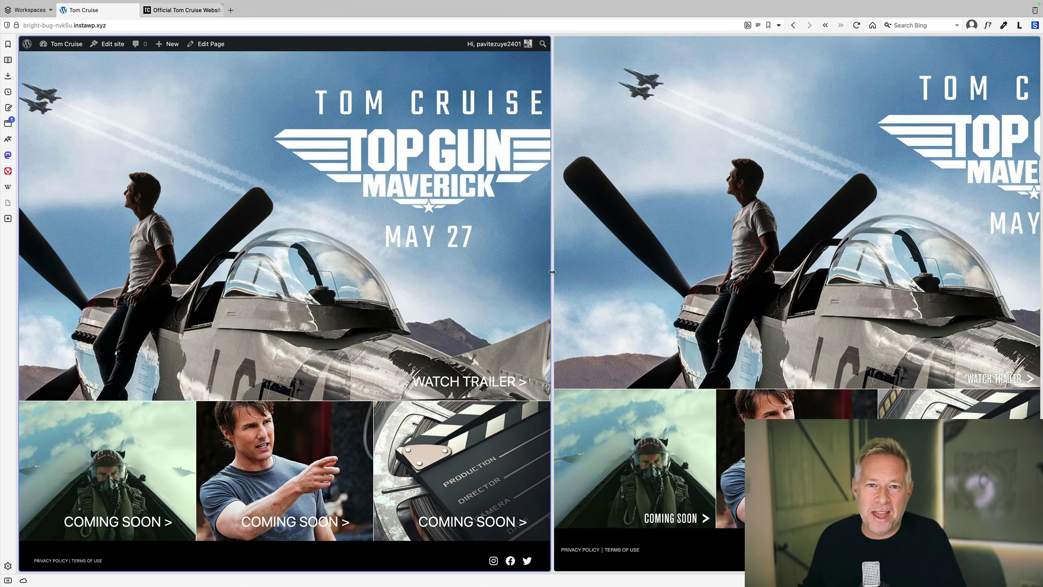